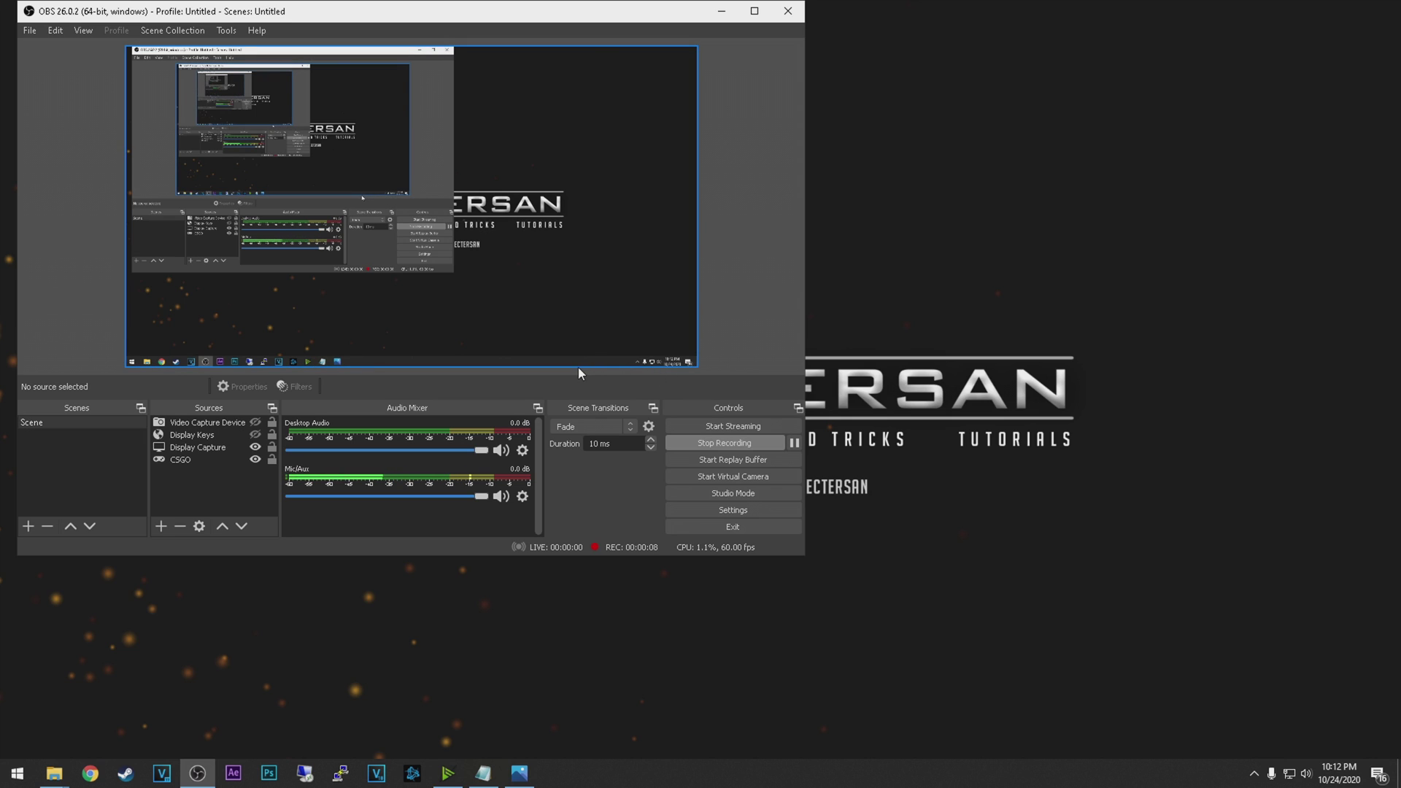
Review the OBS Video and Output recording settings, including the 50000 Kbps NVENC setup
click(737, 507)
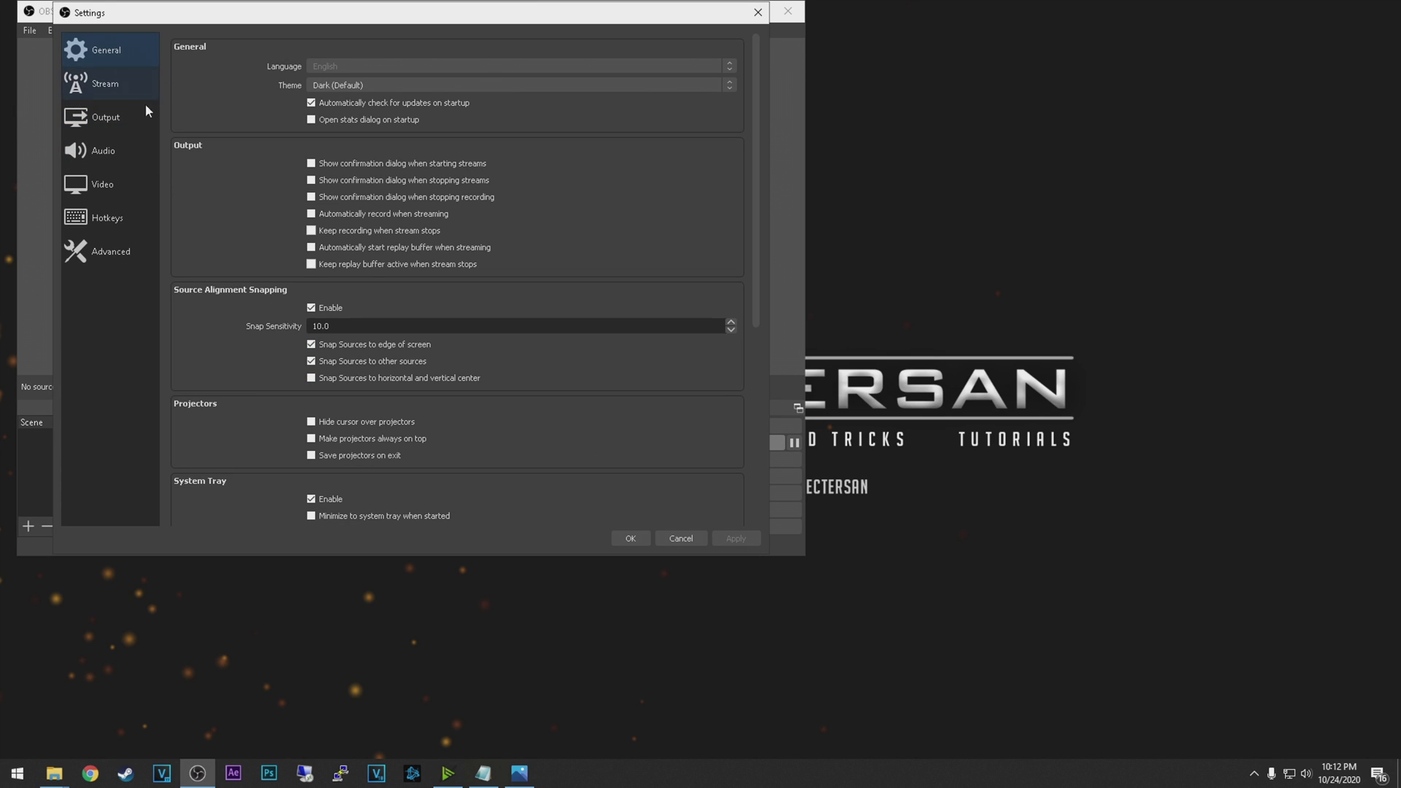
click(134, 182)
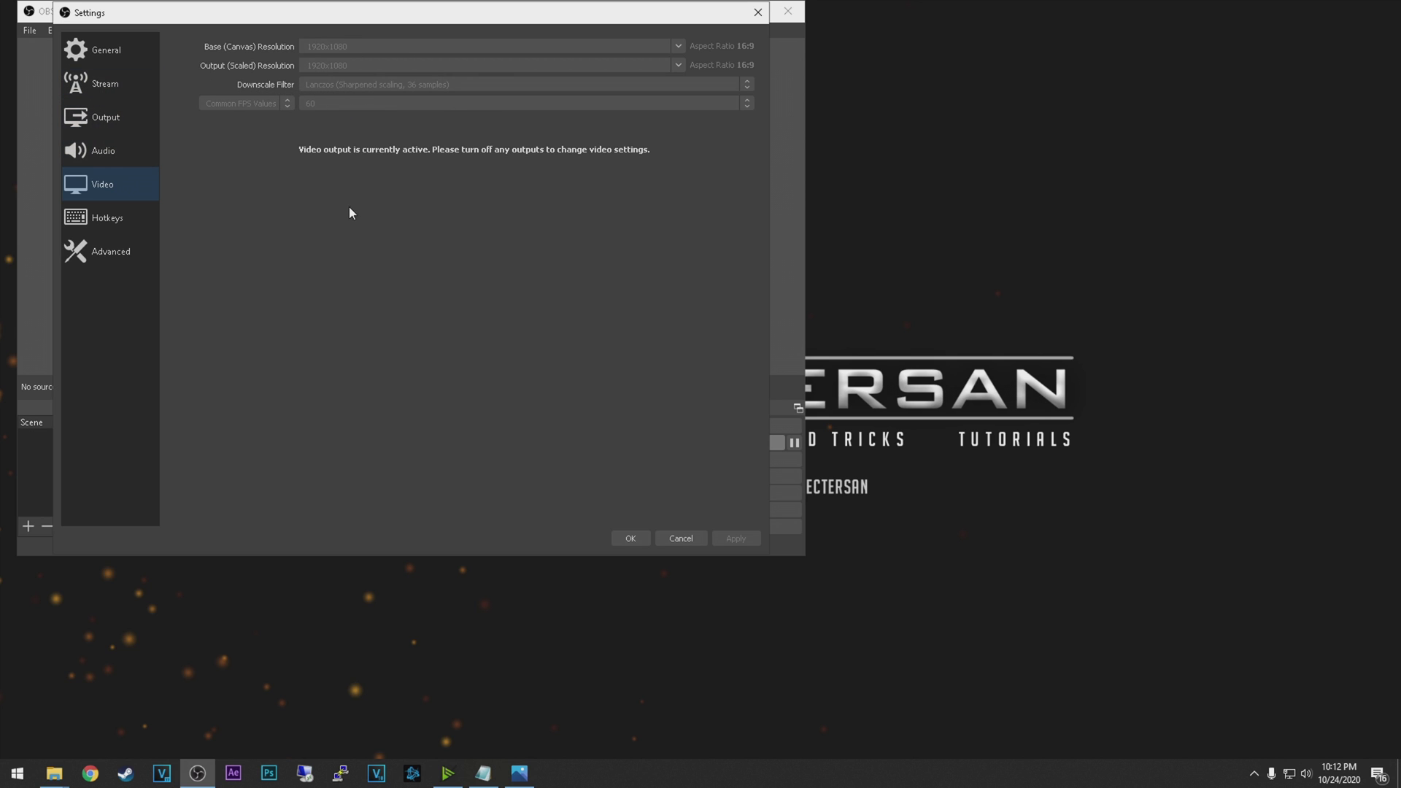
click(127, 129)
click(232, 73)
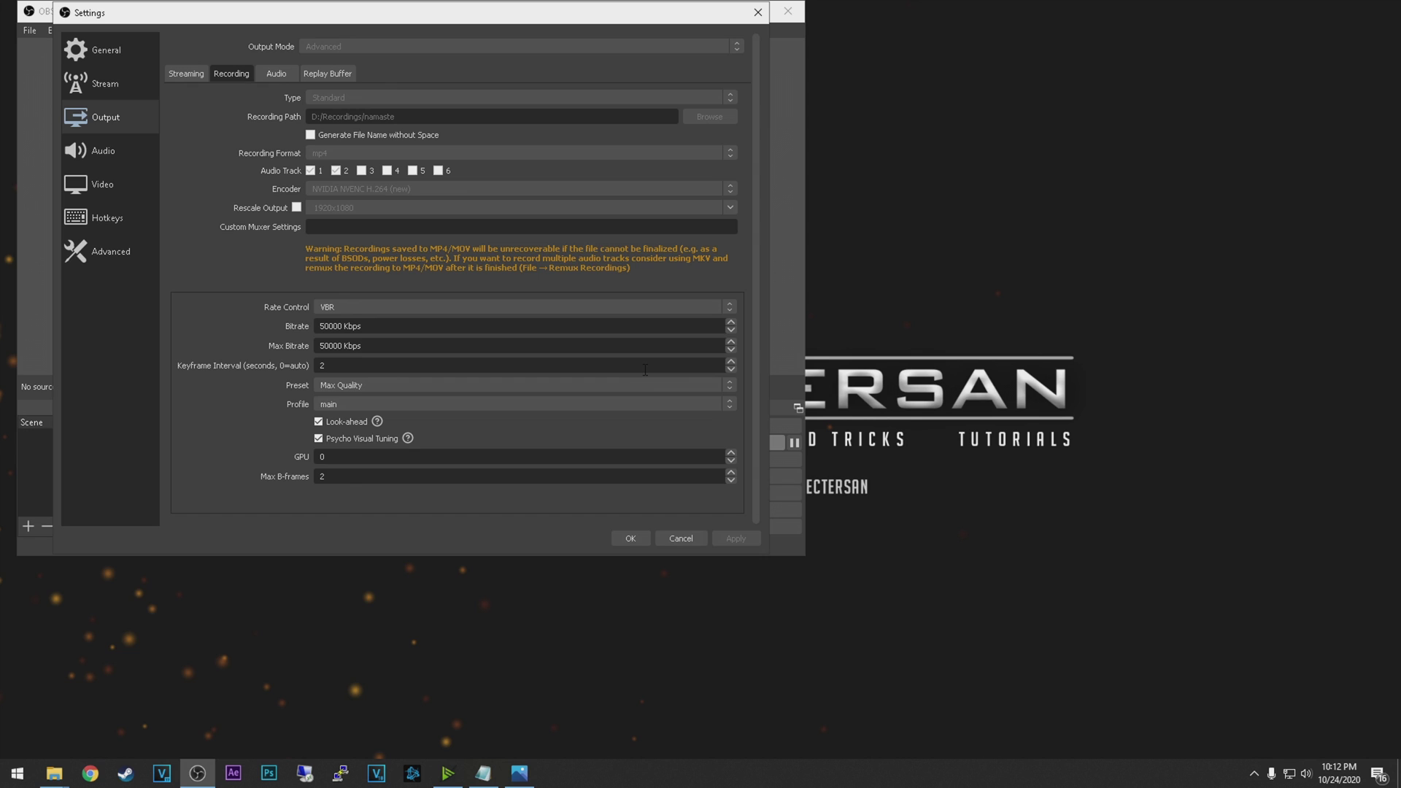
Close OBS settings without saving, then reopen them on the Output page
click(668, 534)
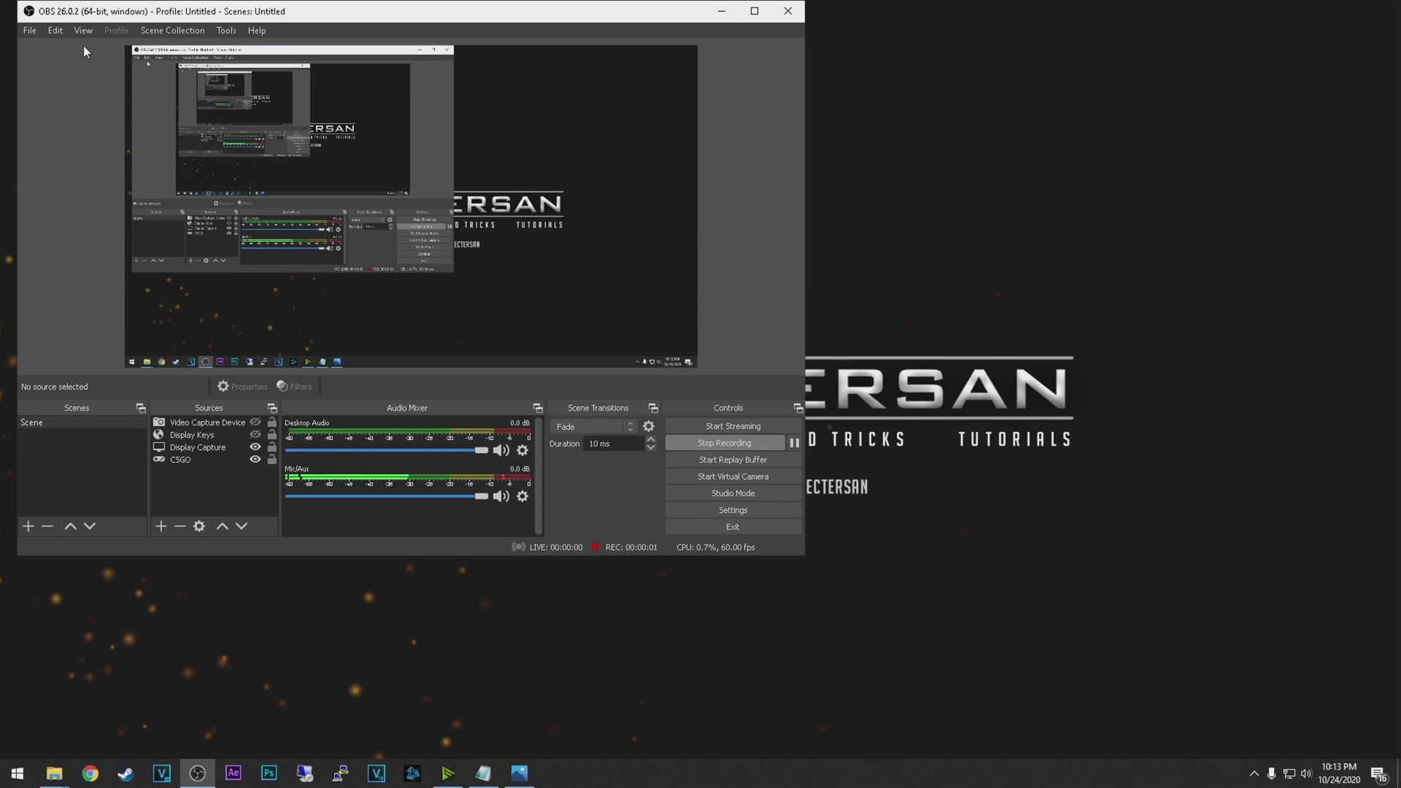
click(738, 509)
click(109, 119)
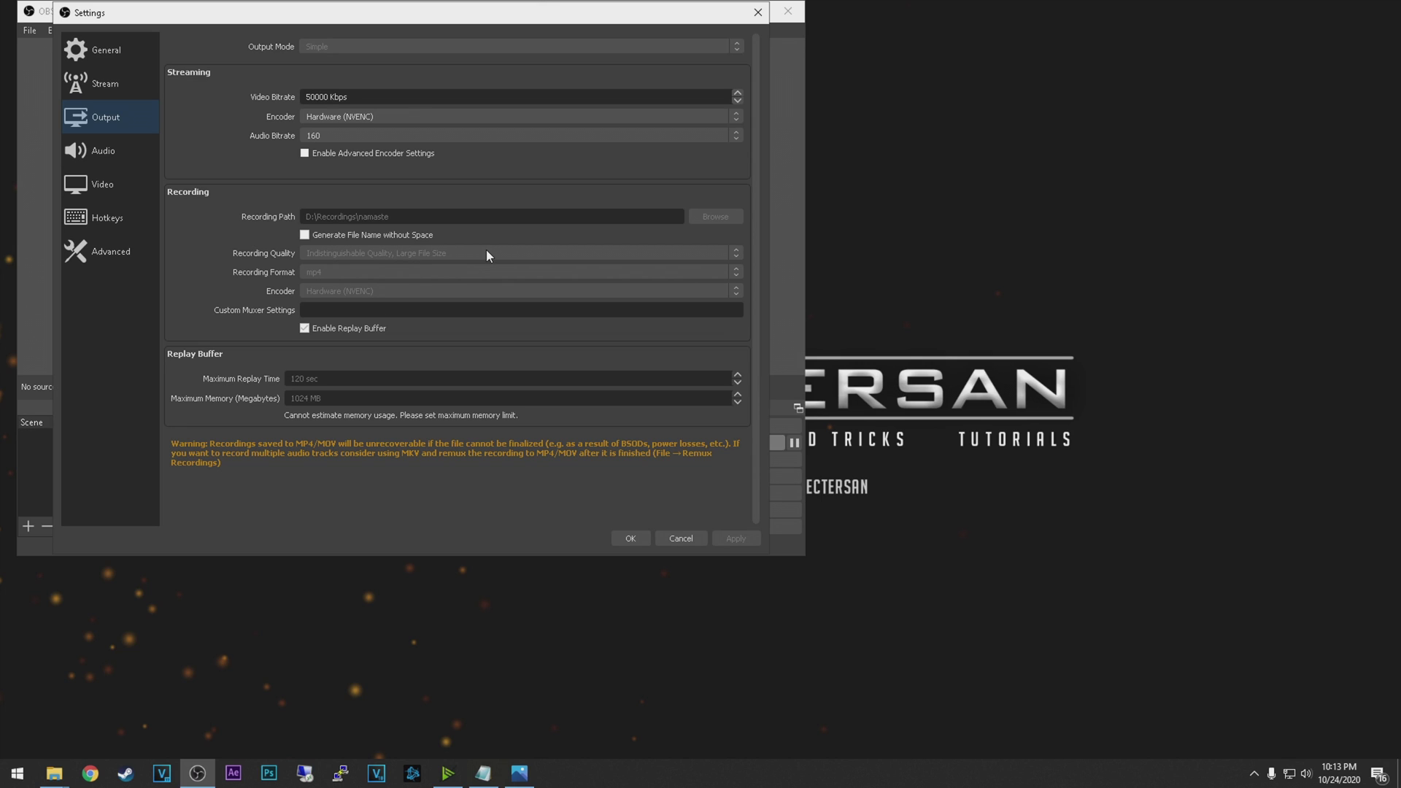
Close OBS settings and open GeForce Experience video capture settings, choosing High quality
click(659, 536)
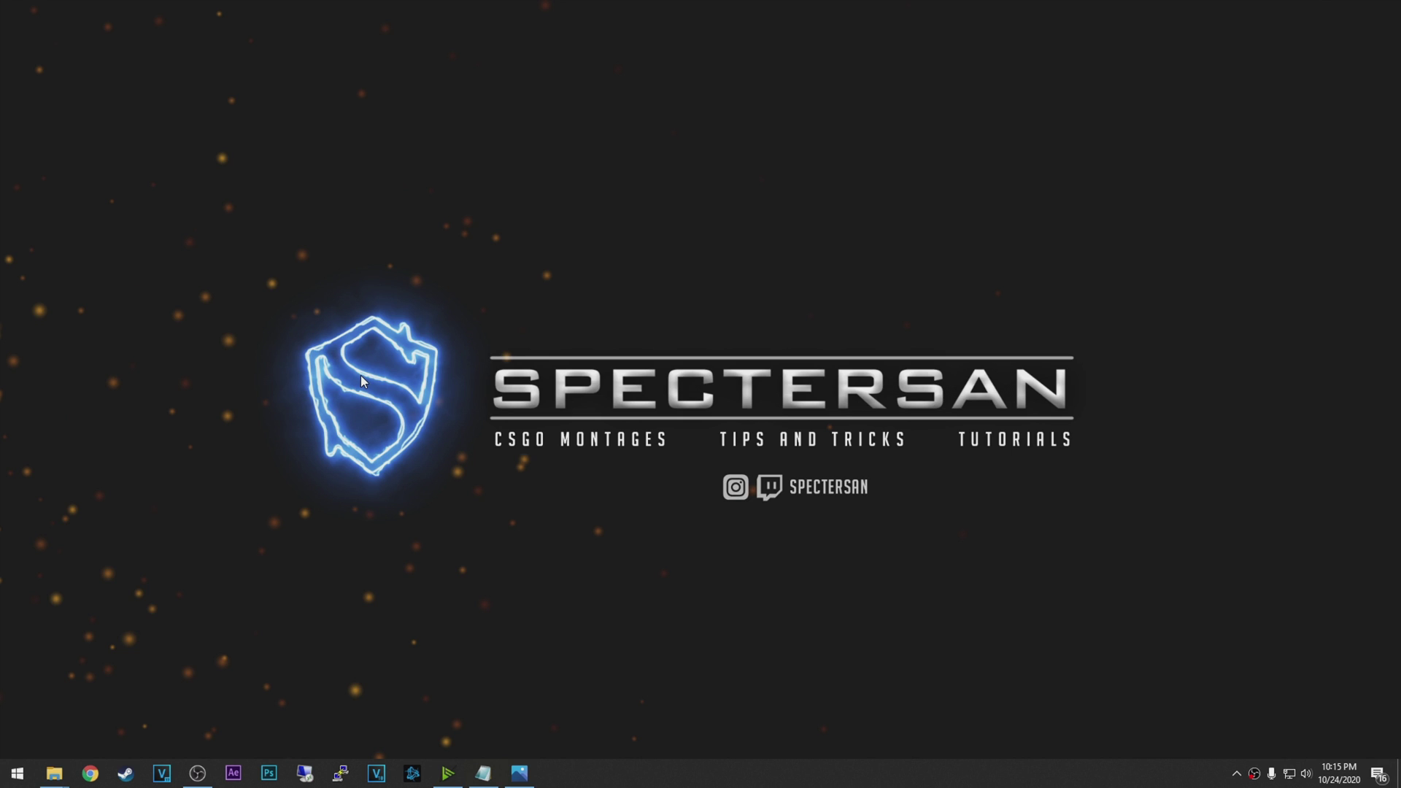
key(alt+z)
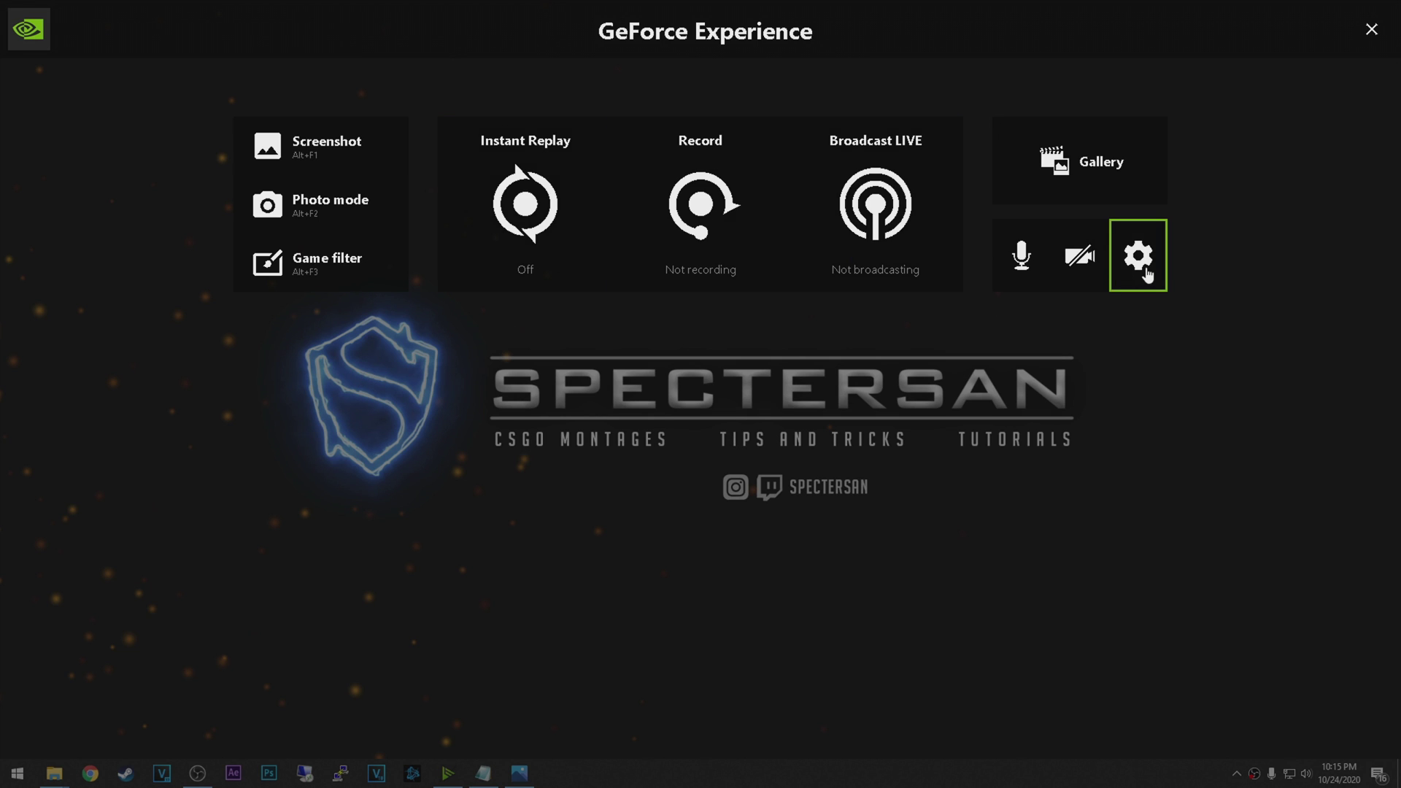
click(712, 244)
click(681, 342)
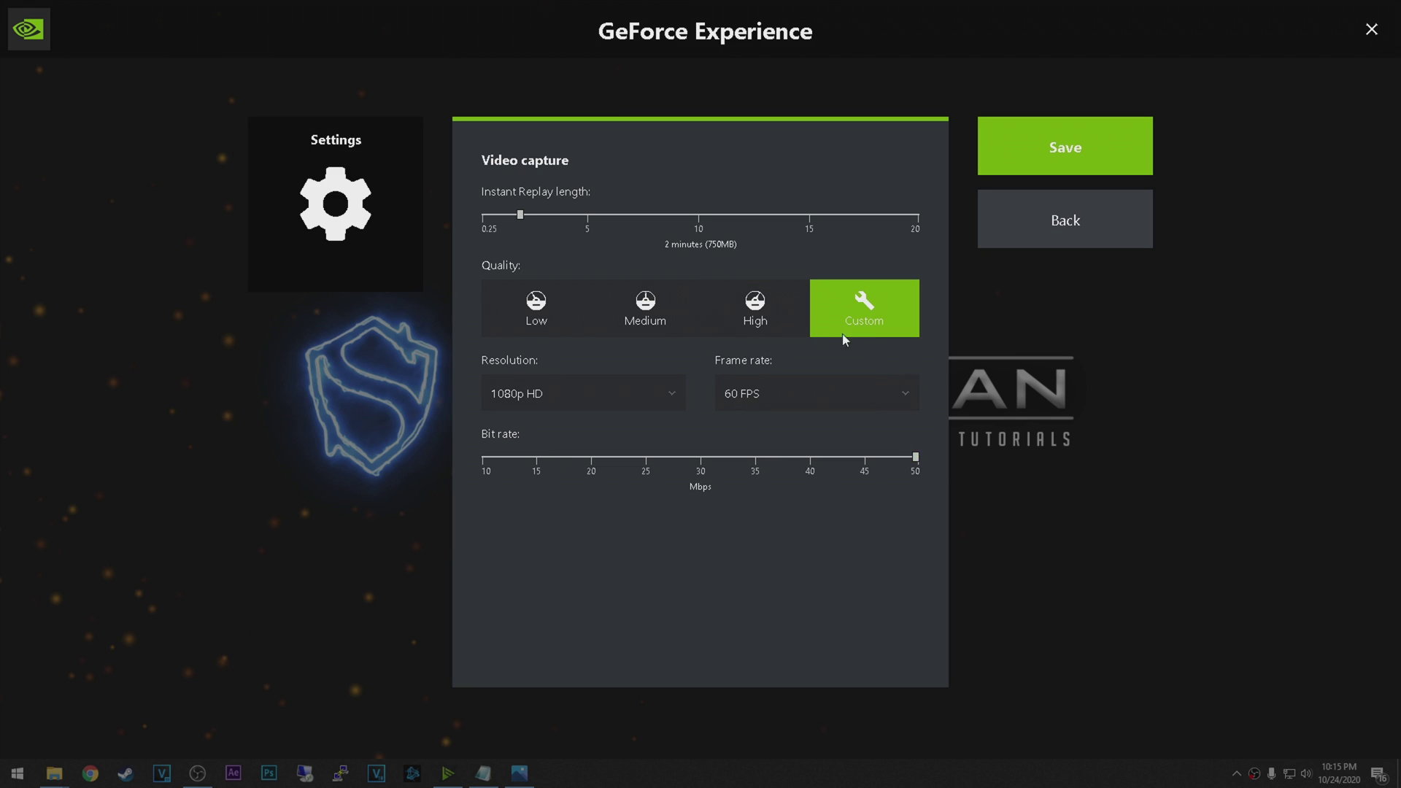
click(752, 320)
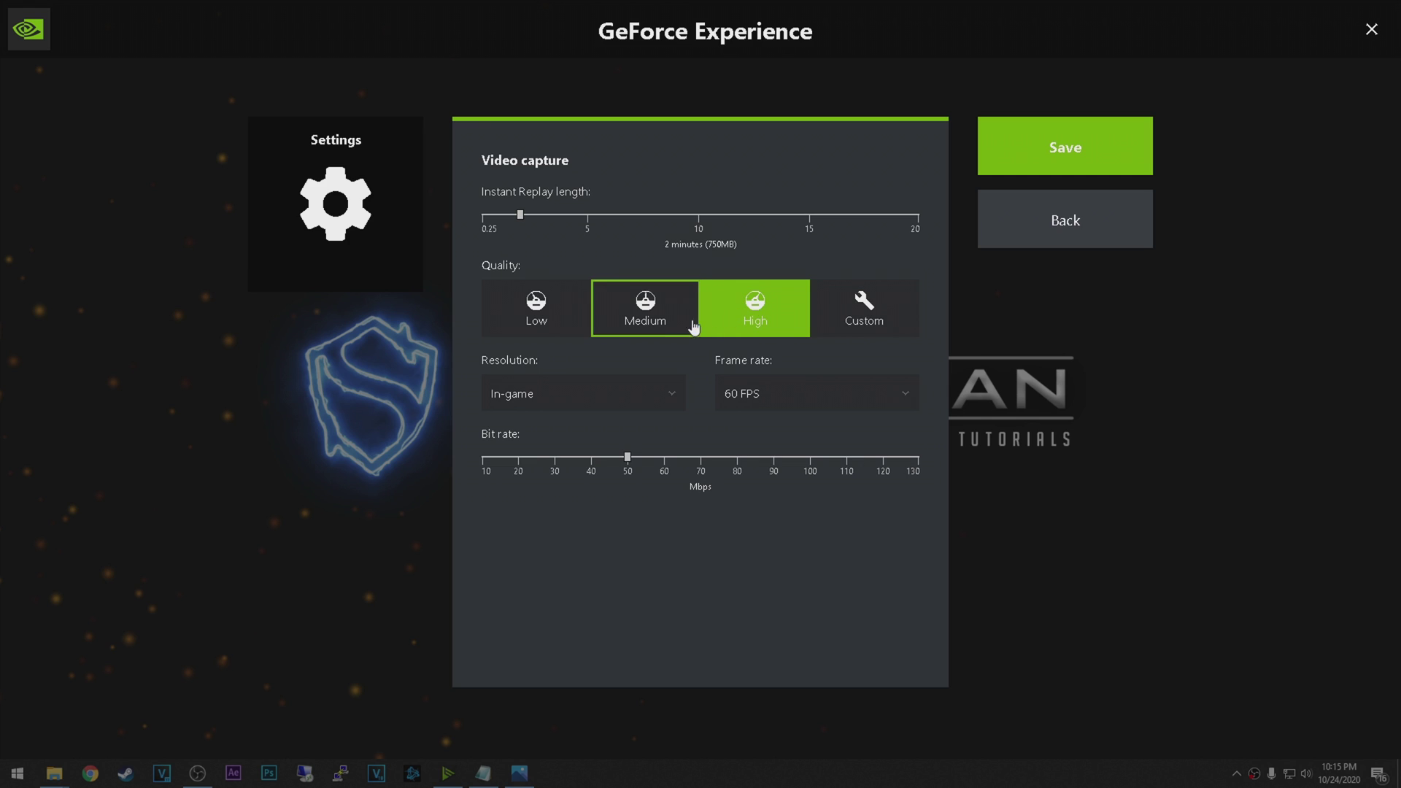
Set capture resolution to 1080p HD and bit rate to 50 Mbps, save, and close the overlay
click(624, 395)
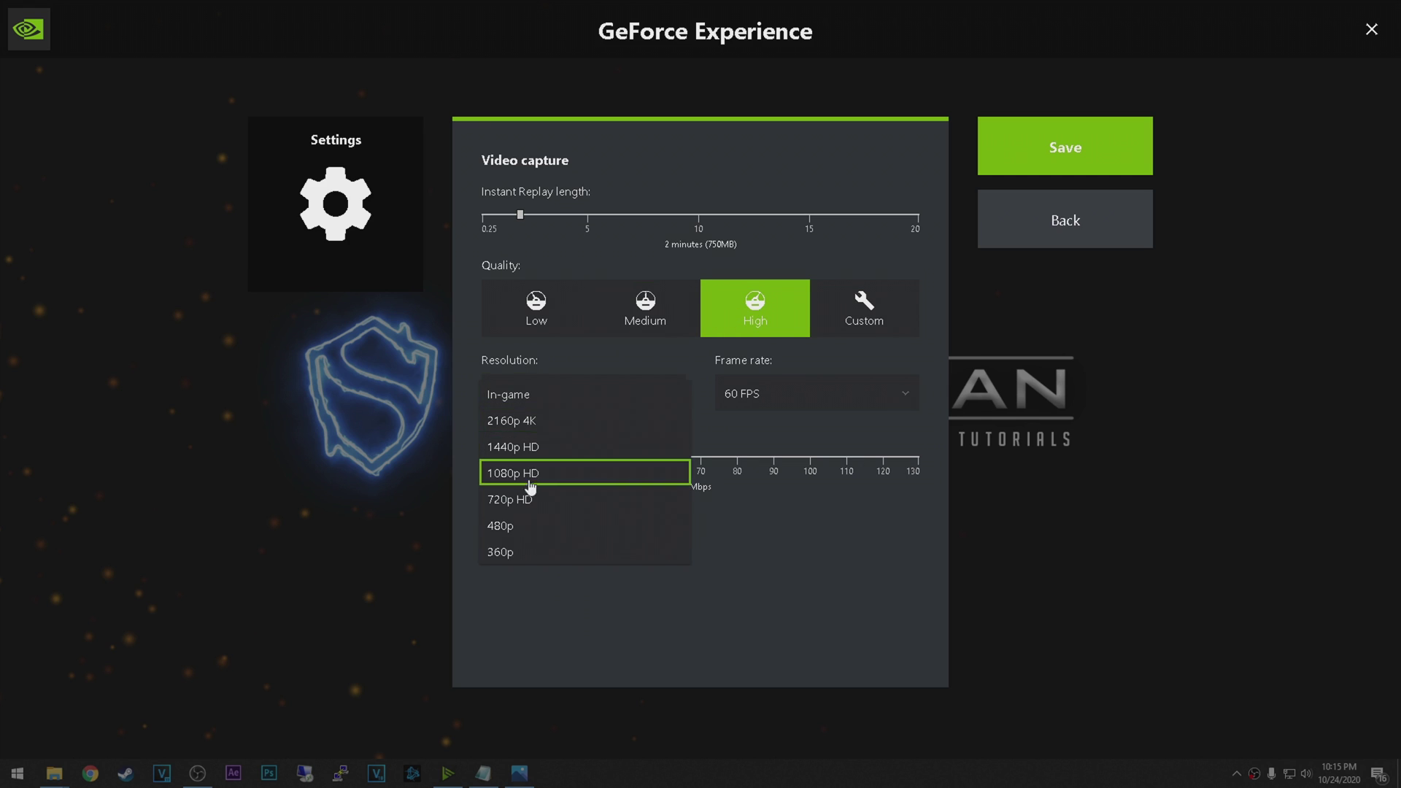
click(531, 487)
click(613, 398)
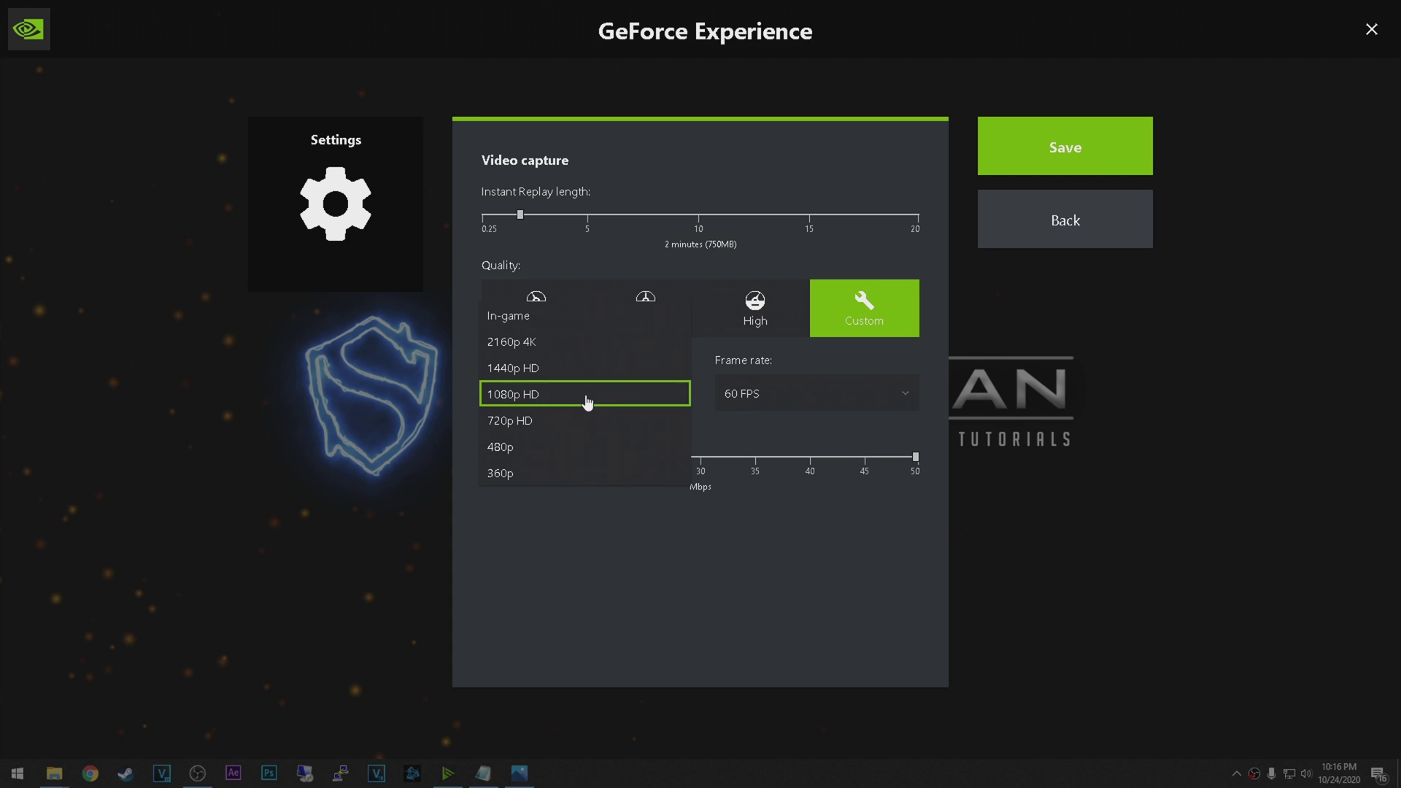
click(587, 400)
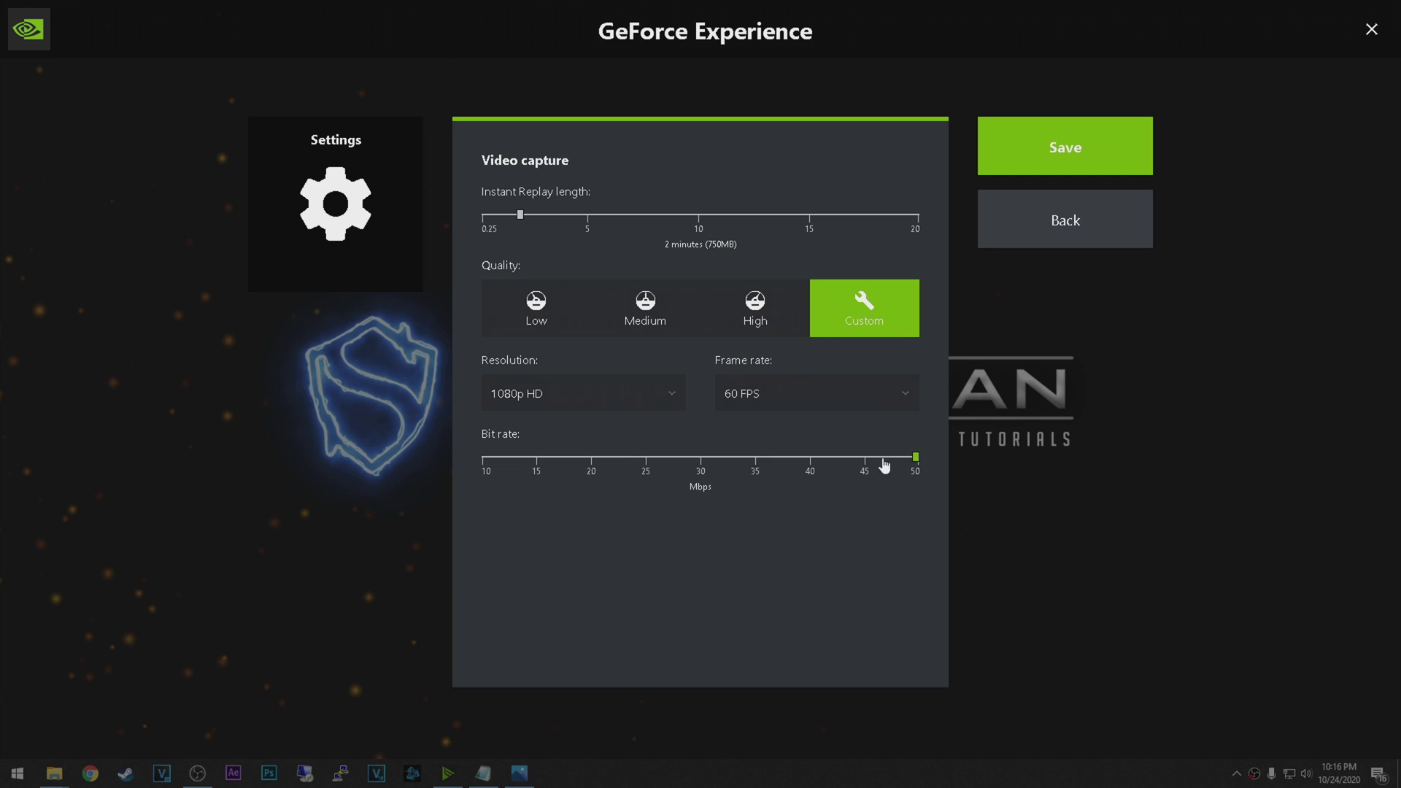
drag(885, 460, 945, 476)
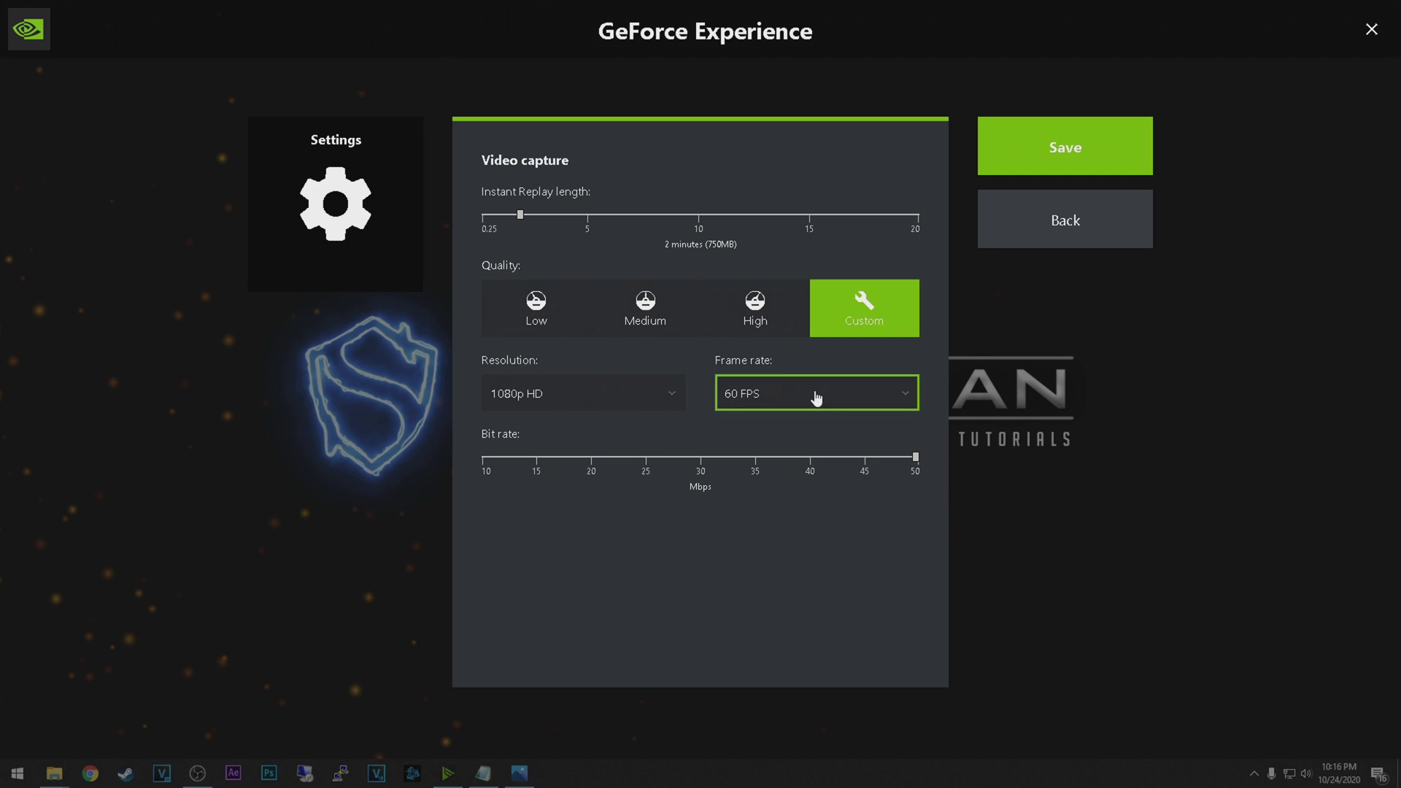
click(1101, 164)
key(alt+z)
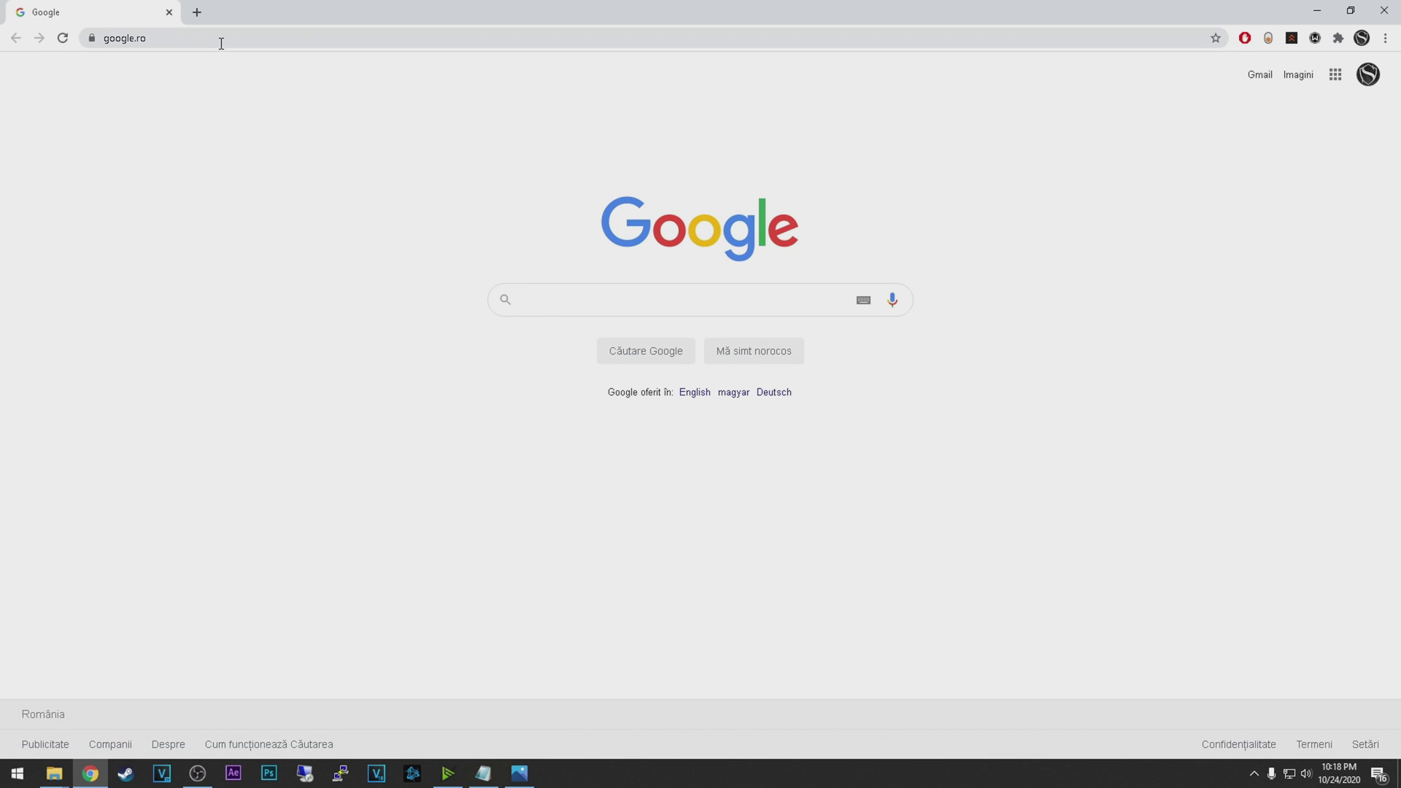
Search the web for 'hlae' and go to the advancedfx download page
click(221, 43)
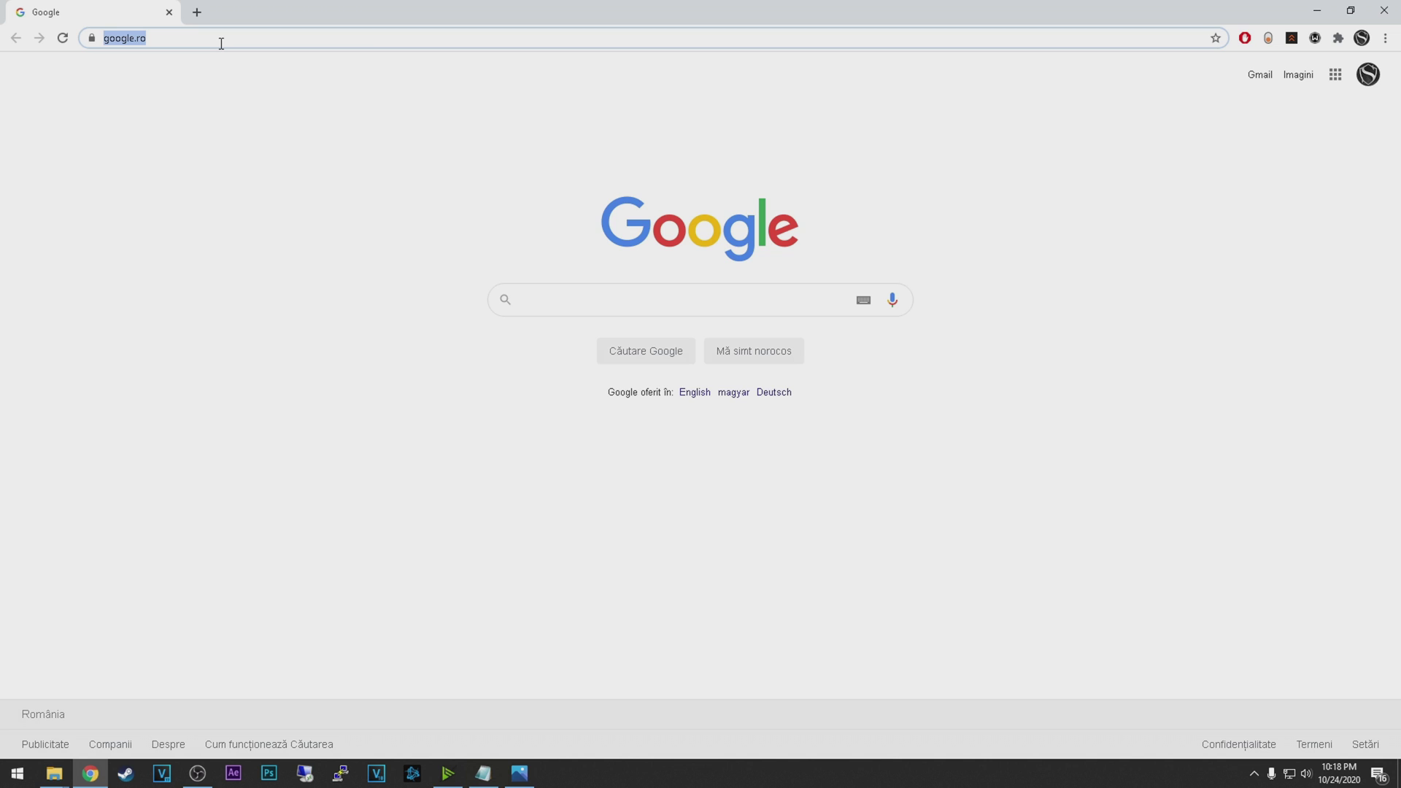
text(hlae)
key(Return)
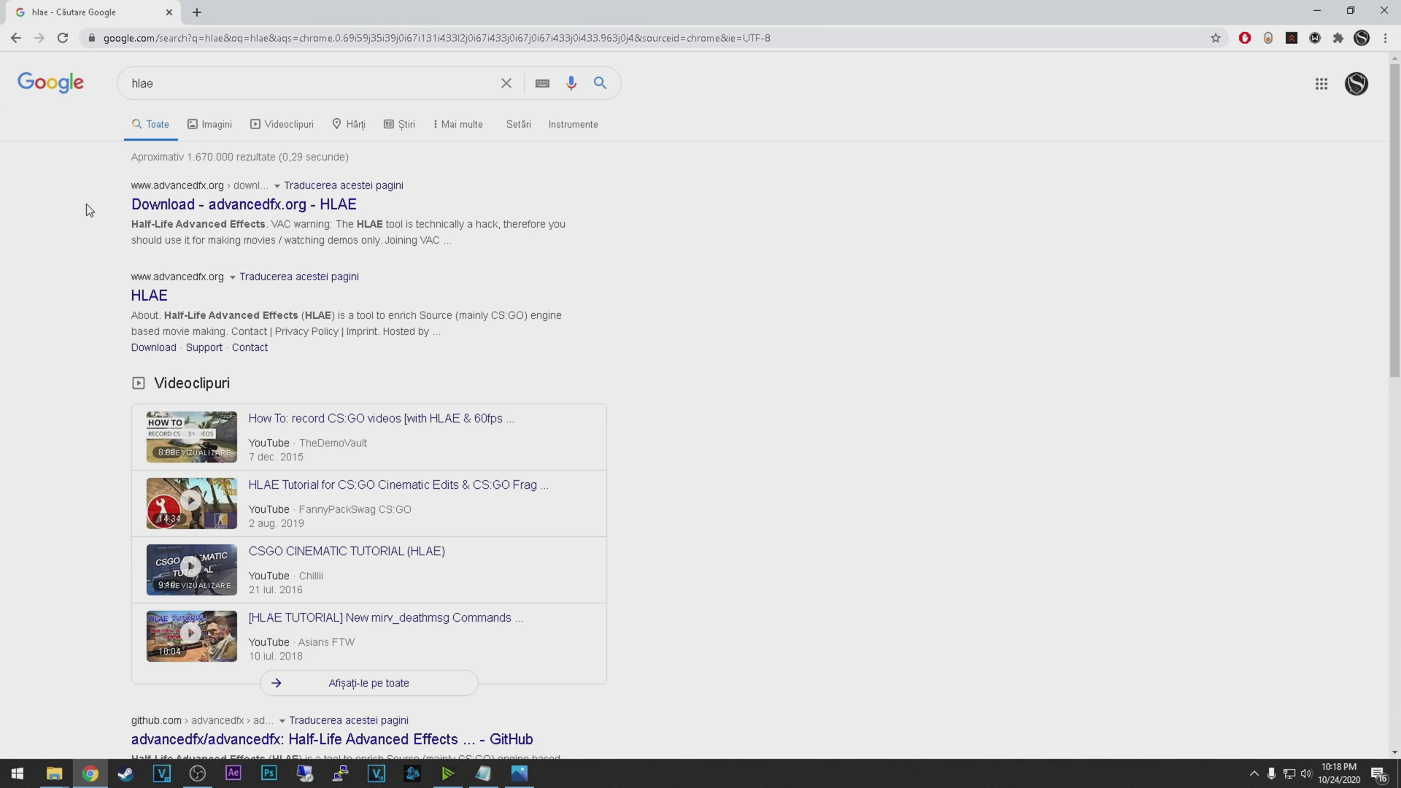
click(292, 206)
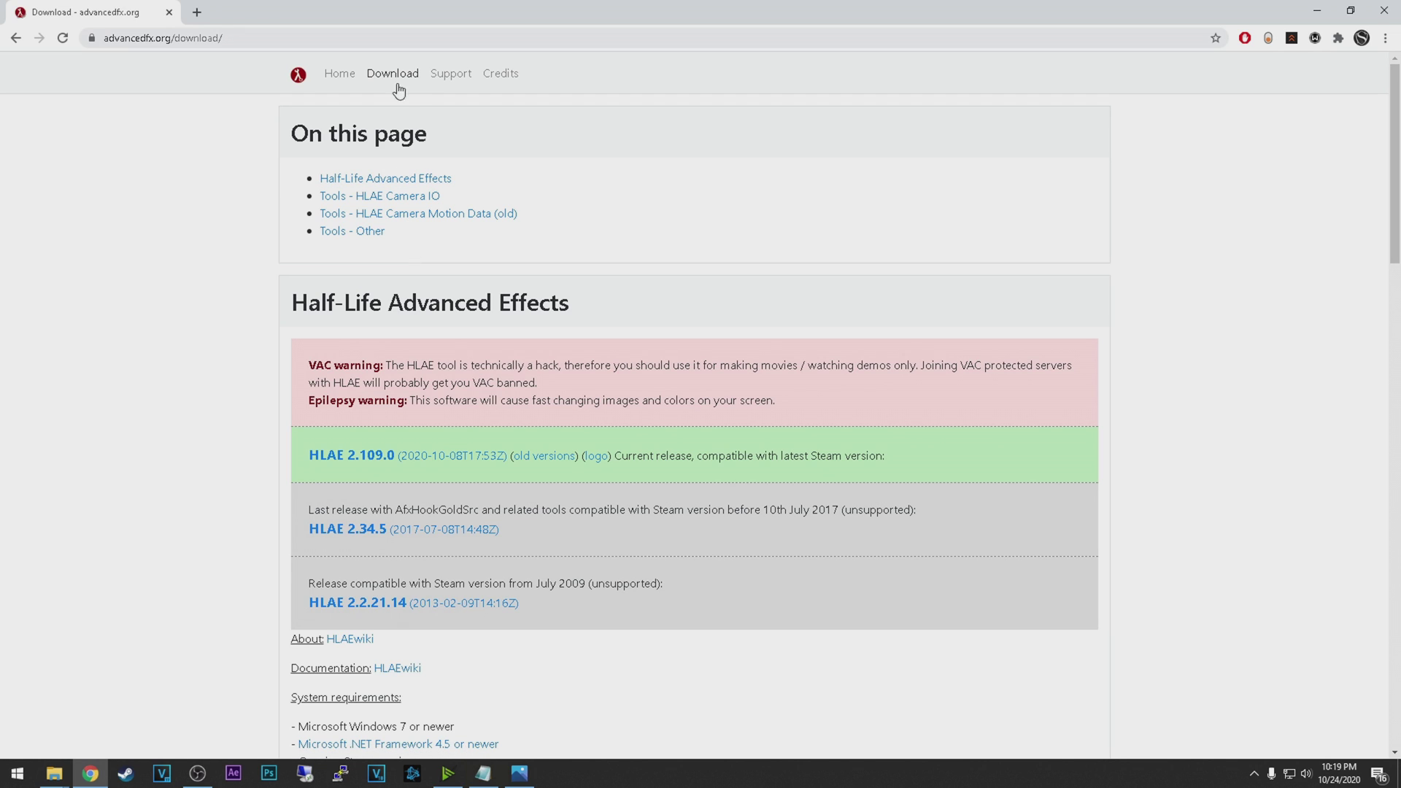
click(389, 85)
Download hlae_2_109_1.zip from the HLAE 2.109.1 release to the Desktop and open it
drag(808, 456, 360, 462)
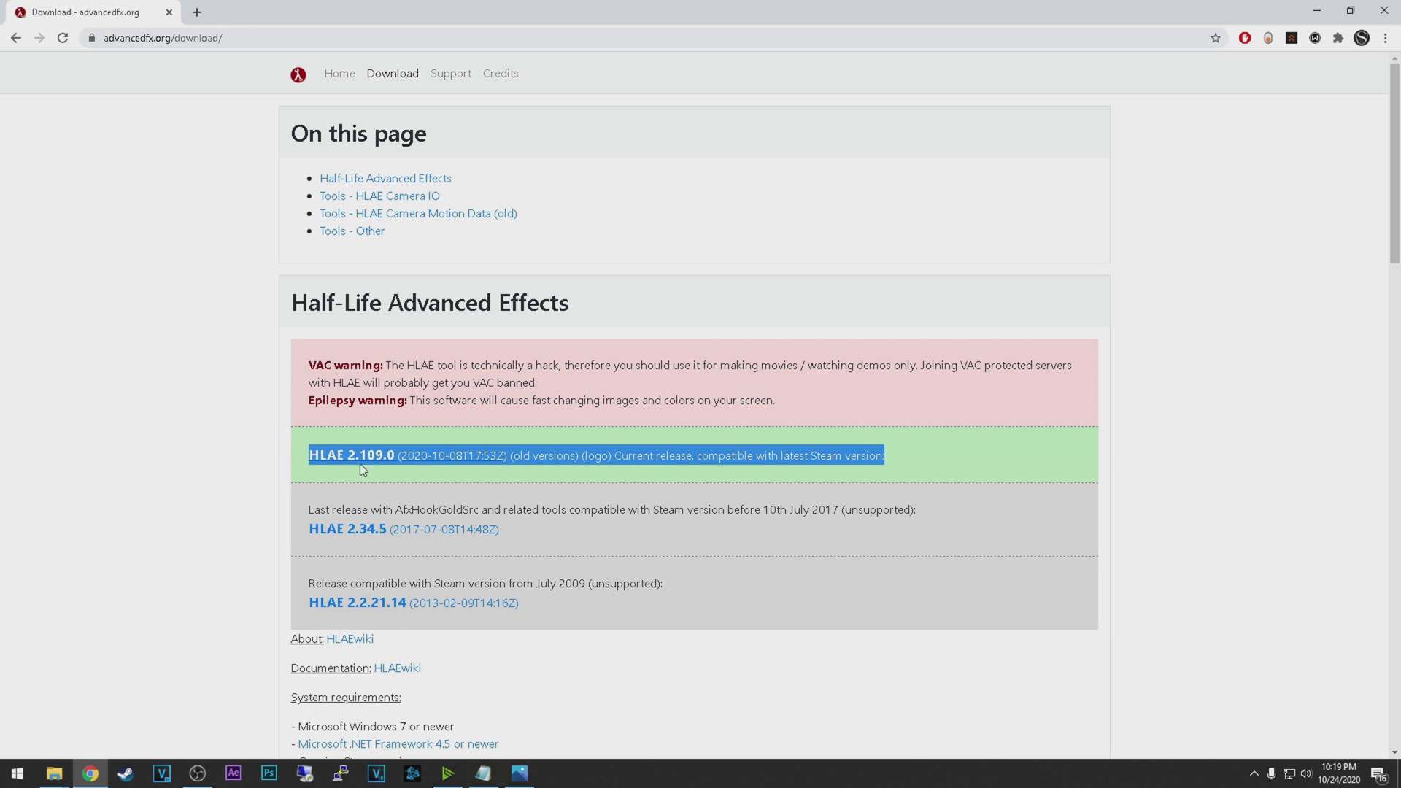
click(356, 460)
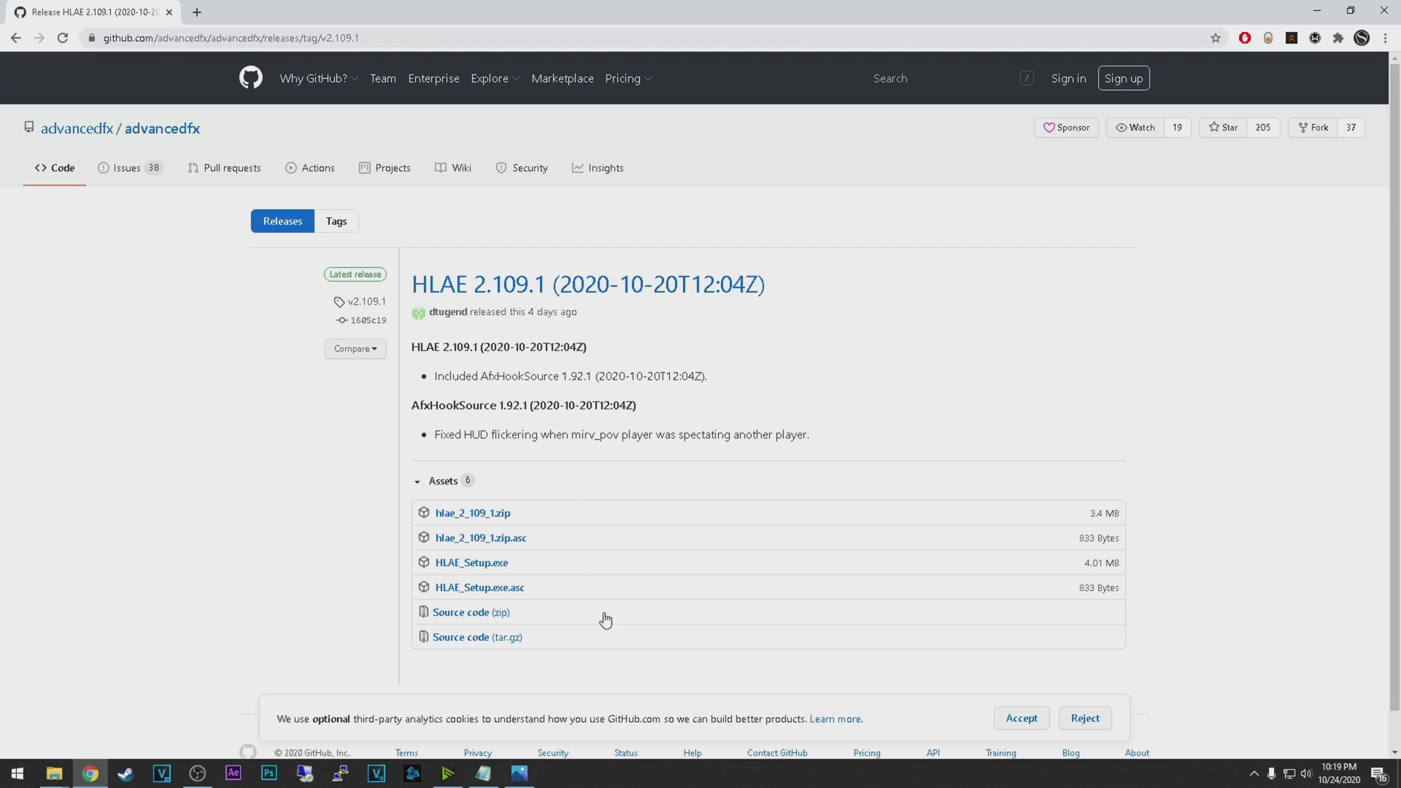
click(481, 514)
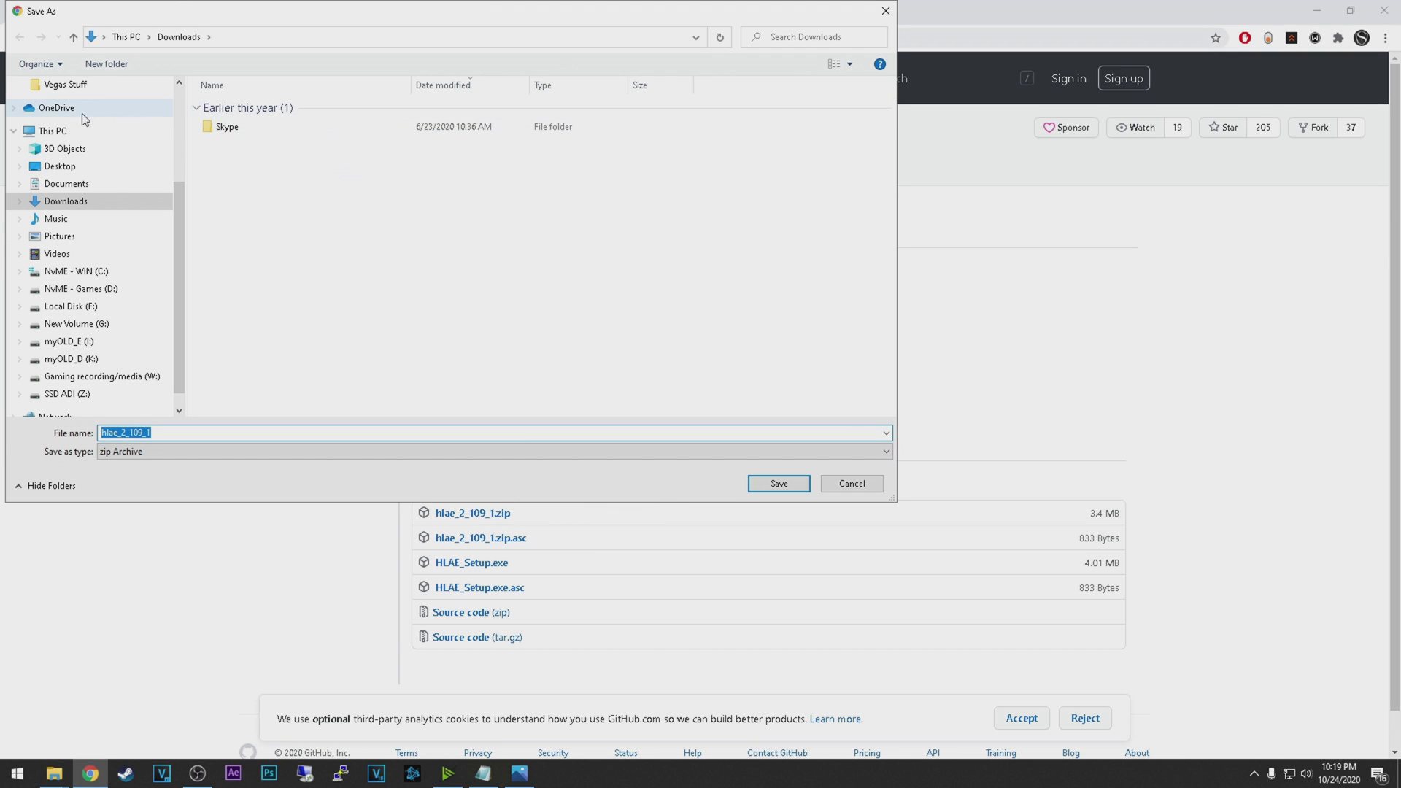
click(64, 168)
click(779, 483)
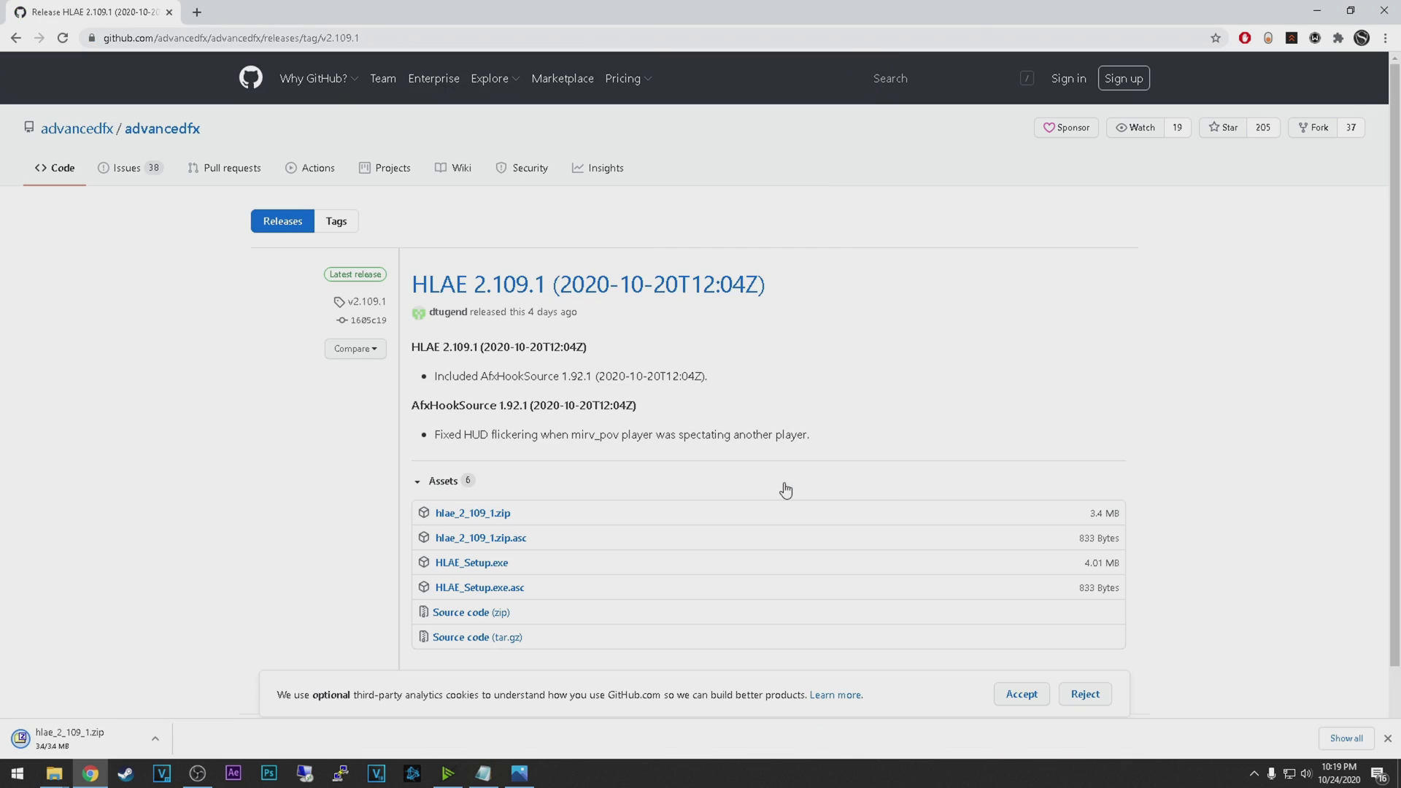
click(102, 729)
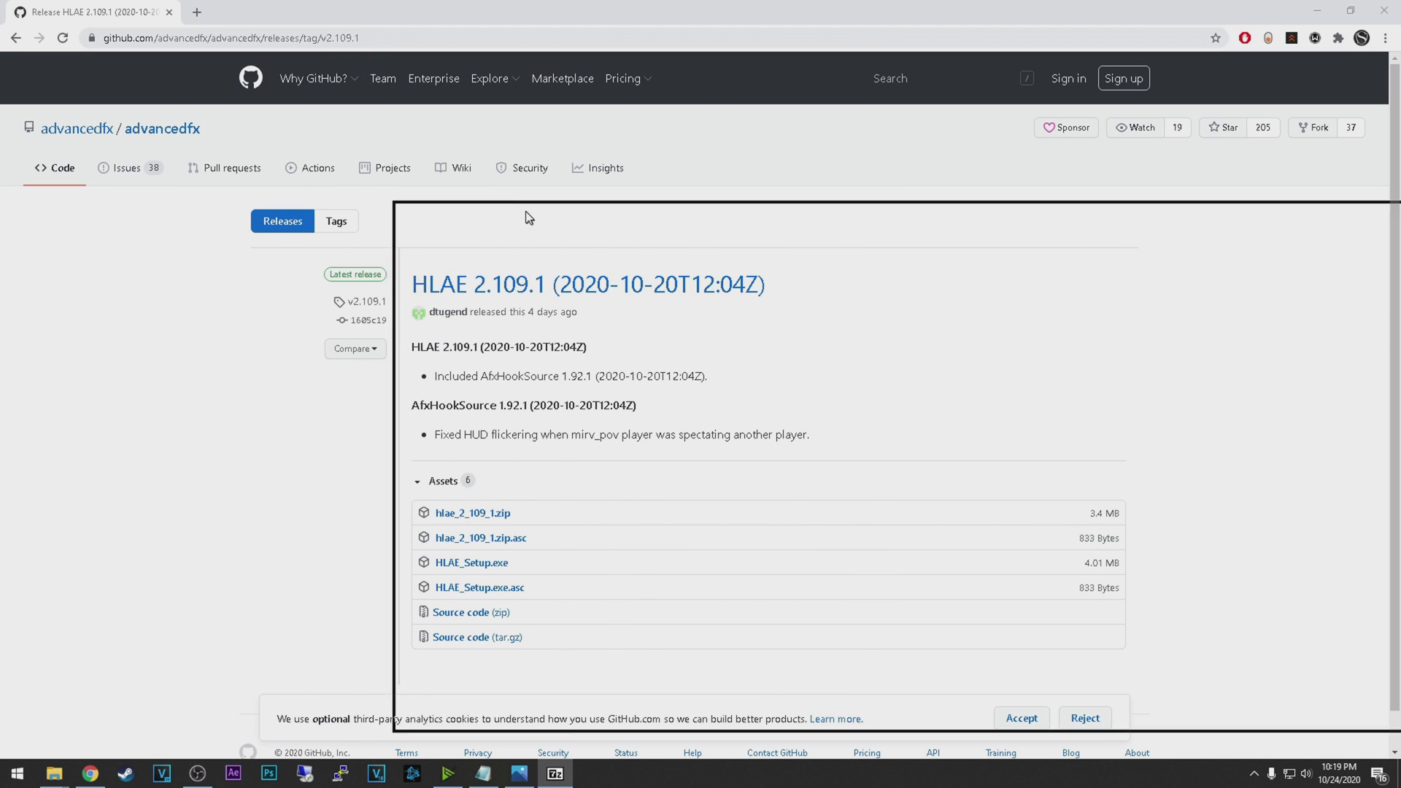
Extract all 75 items of hlae_2_109_1.zip into a new Desktop folder 'hlae', then close 7-Zip
click(1320, 13)
click(1321, 13)
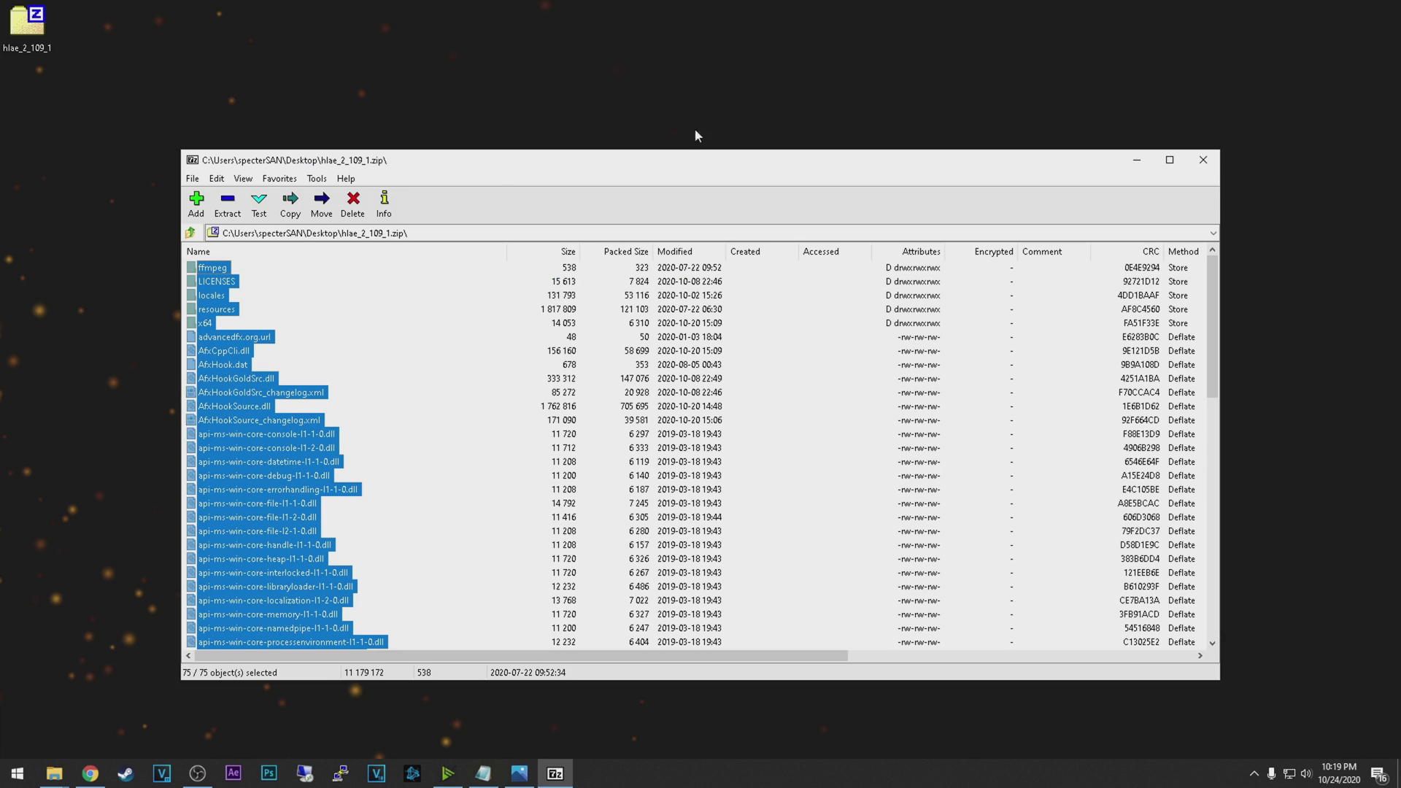
drag(440, 160, 348, 154)
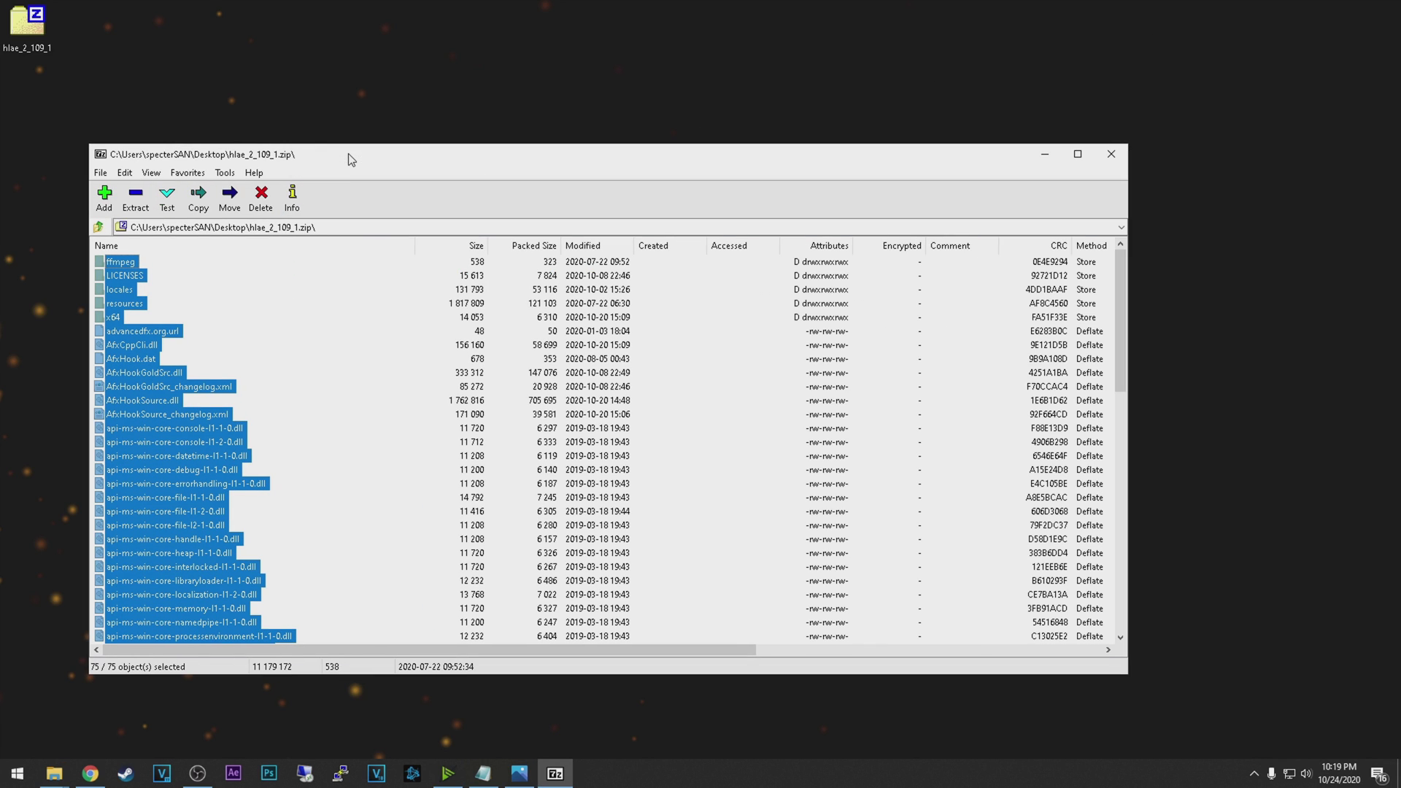
click(137, 197)
click(682, 323)
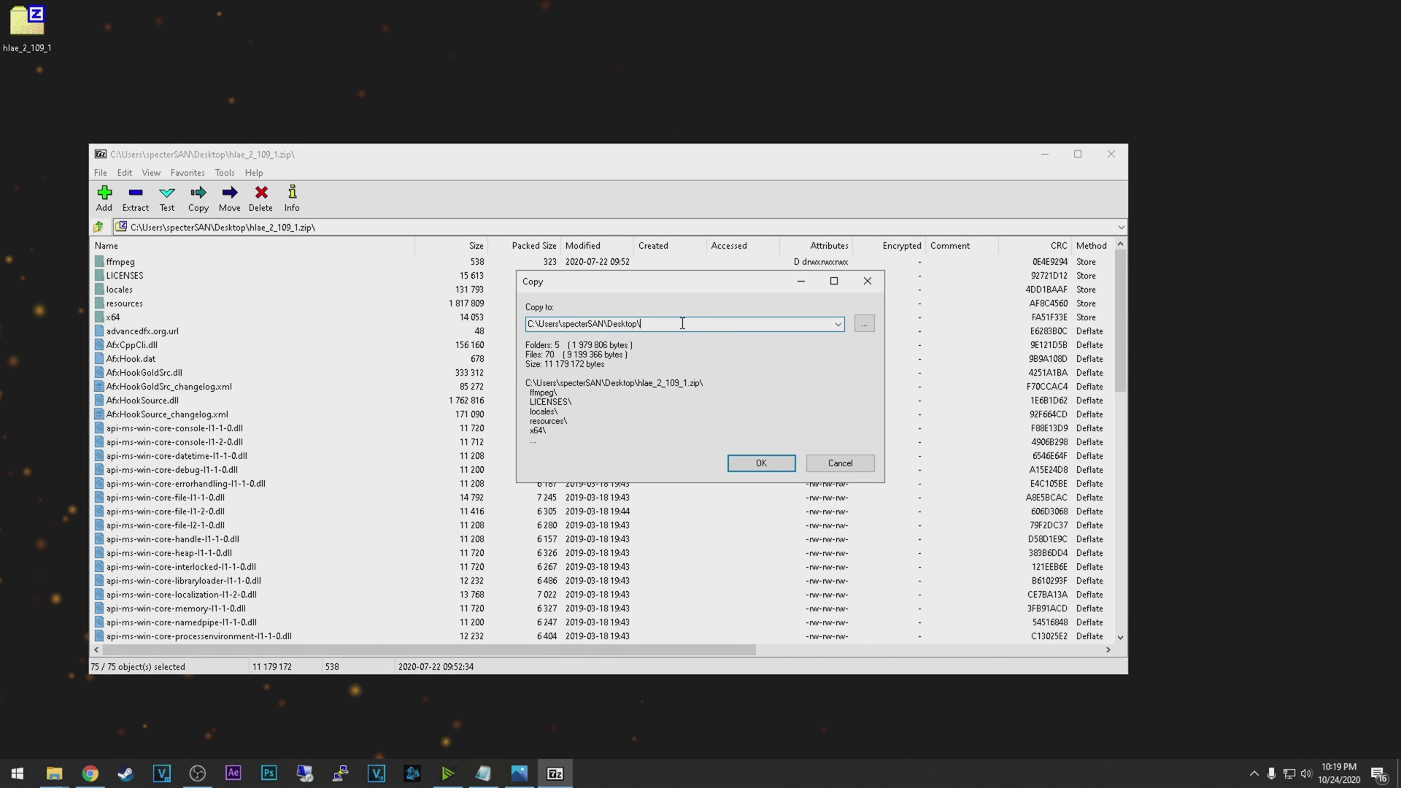
text(hlae)
click(759, 462)
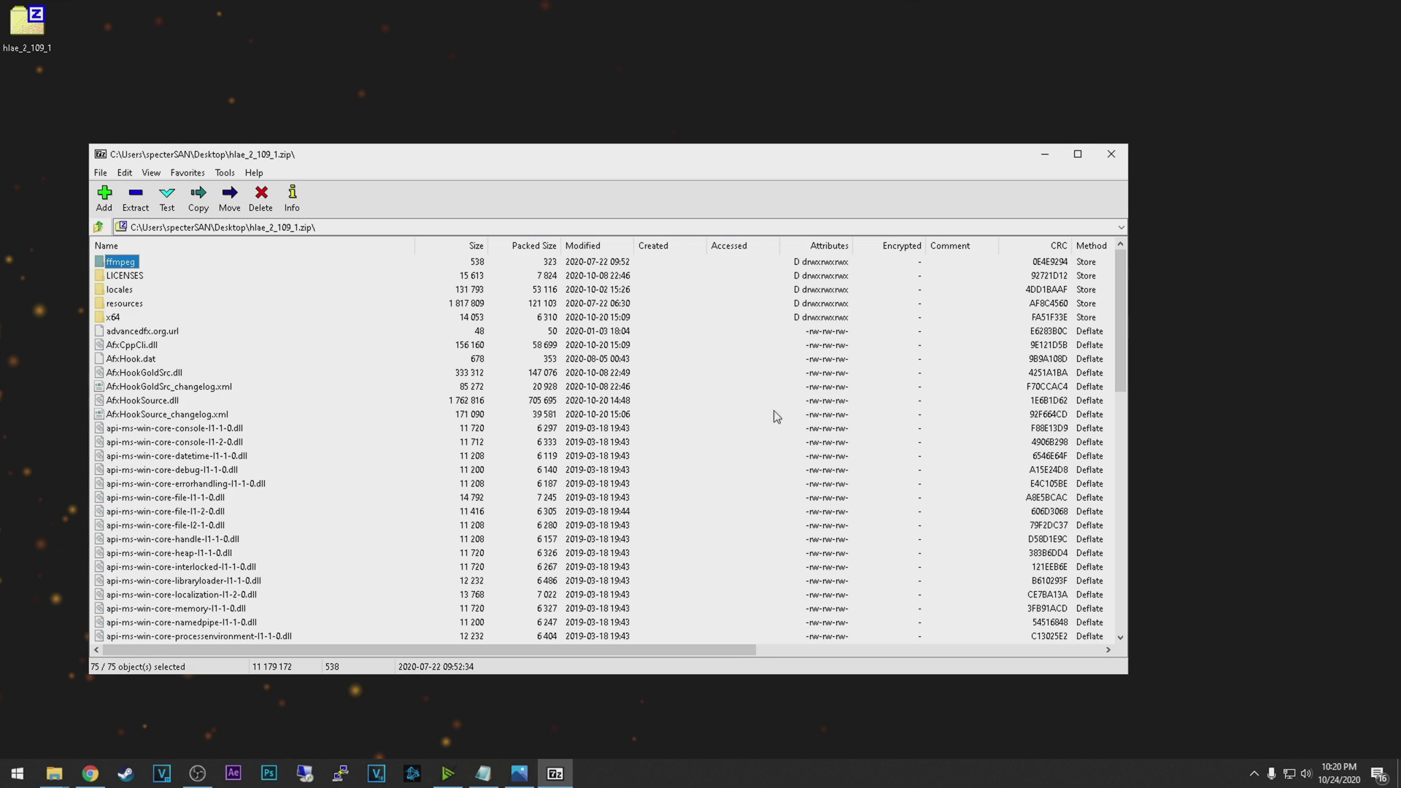
click(1110, 154)
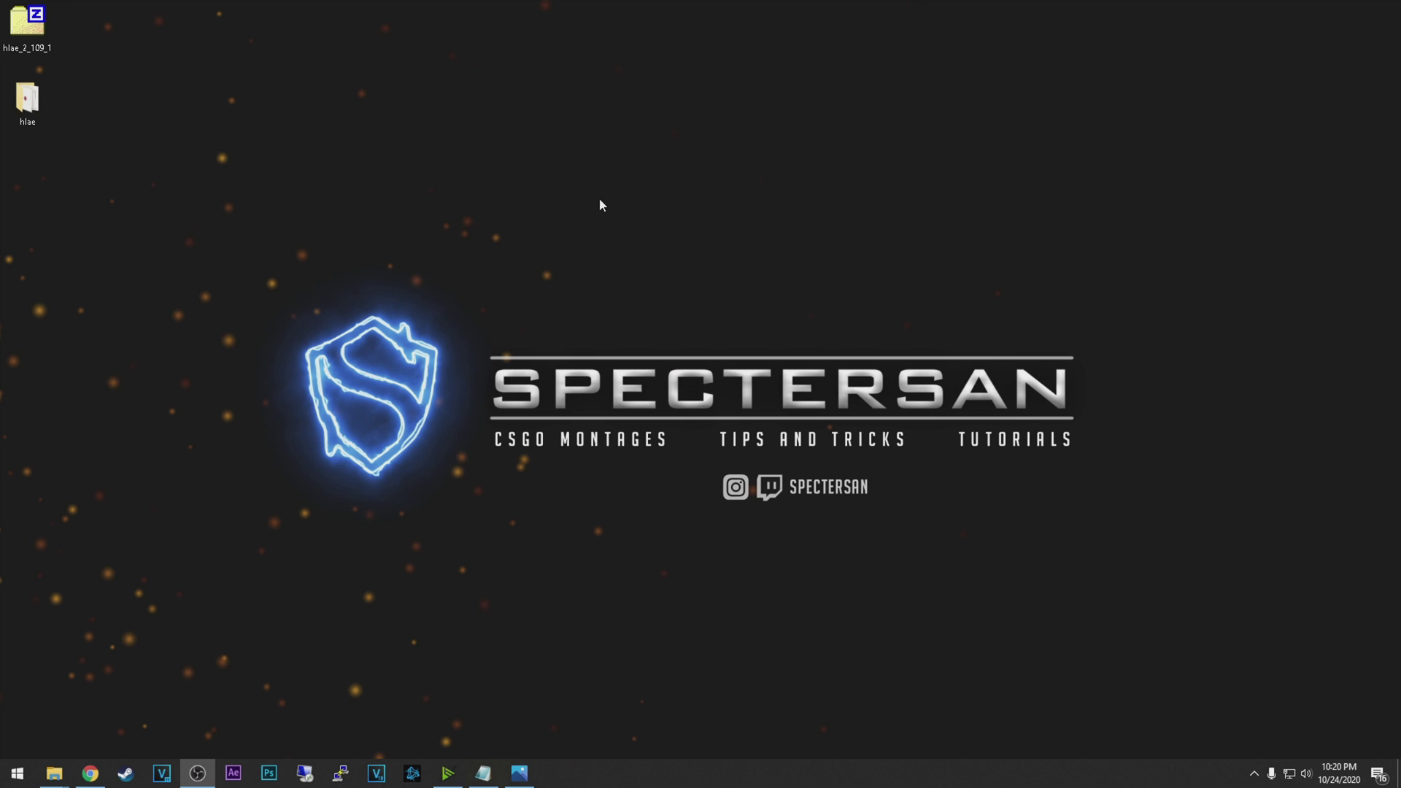
Open the extracted hlae folder and run HLAE.exe to start Half-Life Advanced Effects 2.109.1.0
click(29, 102)
double_click(29, 102)
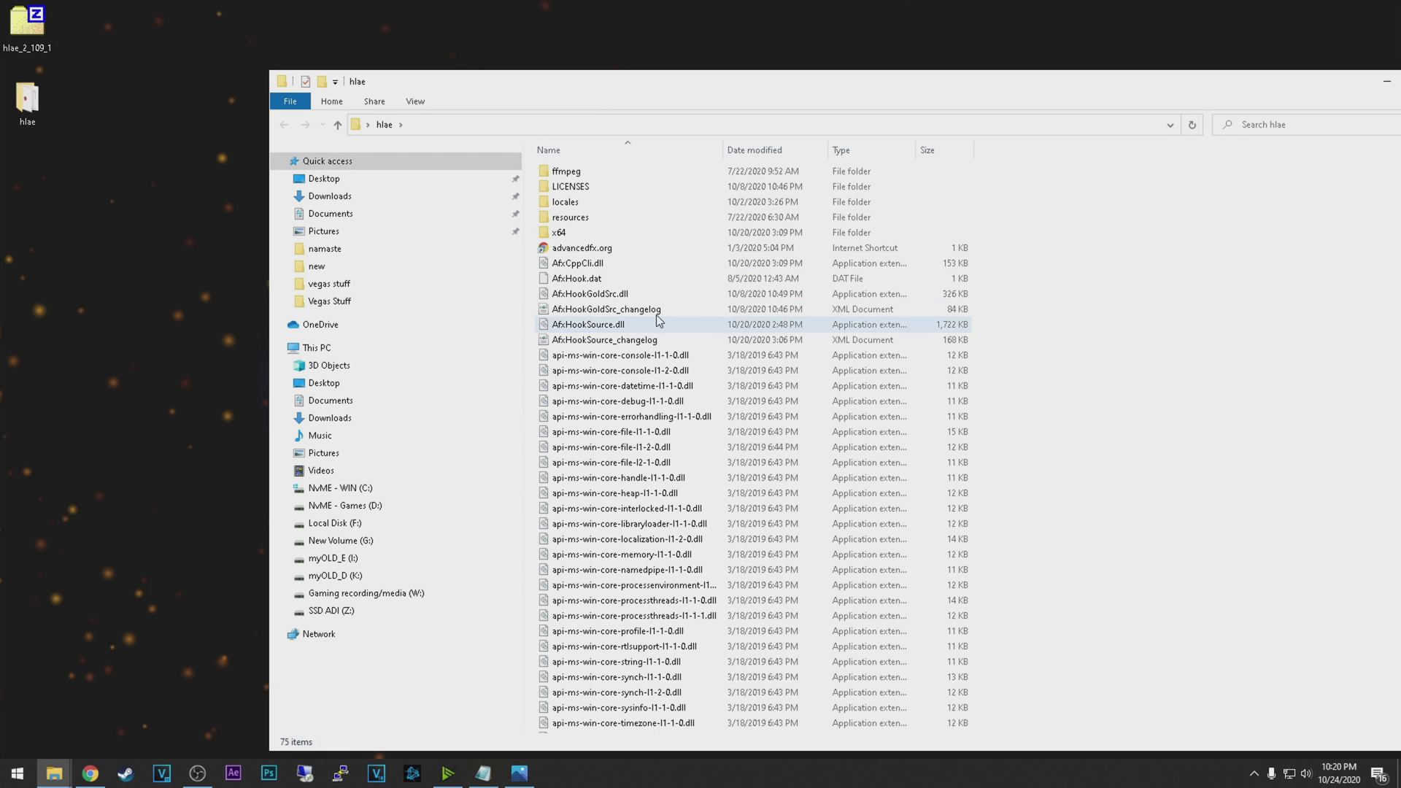
click(577, 202)
scroll(595, 270, down, 12)
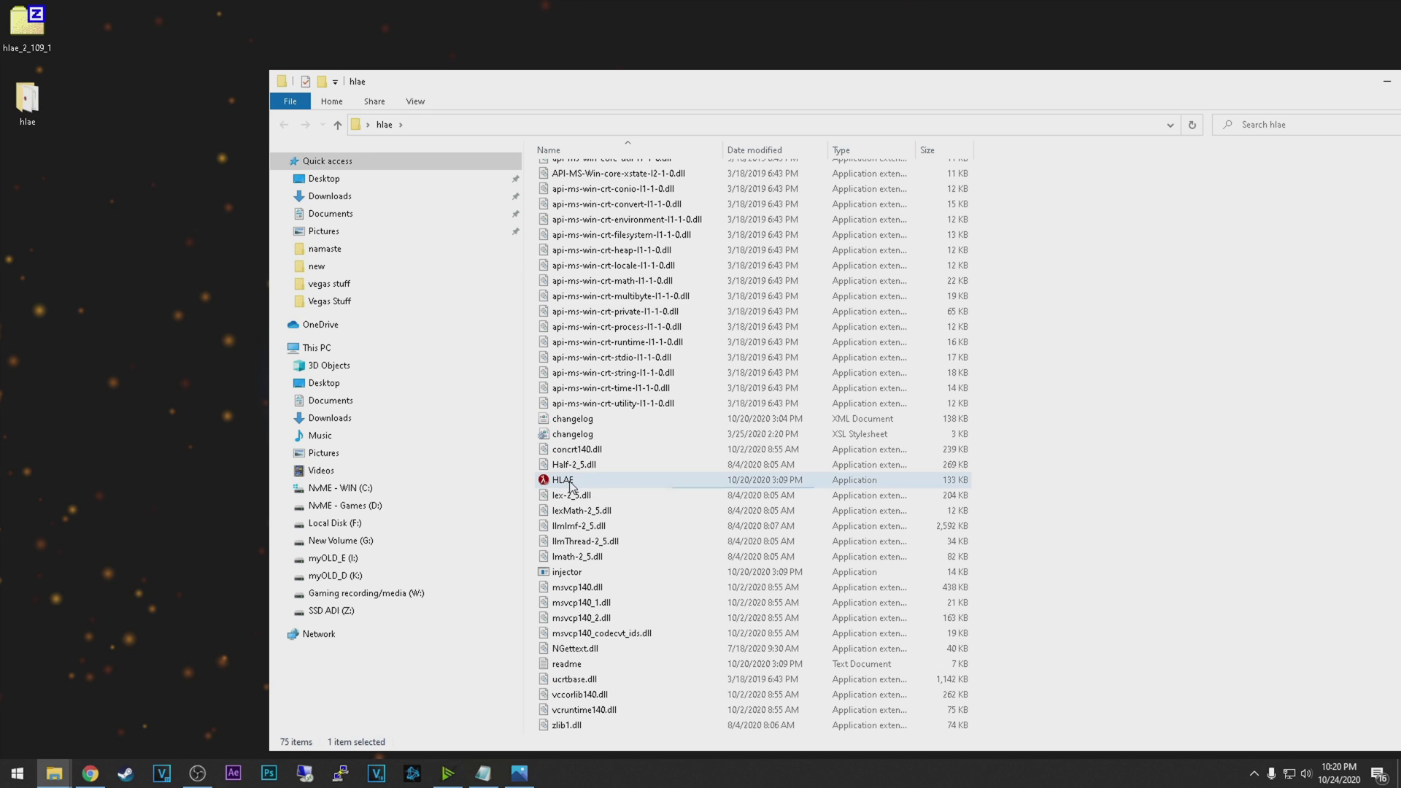
click(556, 481)
double_click(553, 481)
click(117, 126)
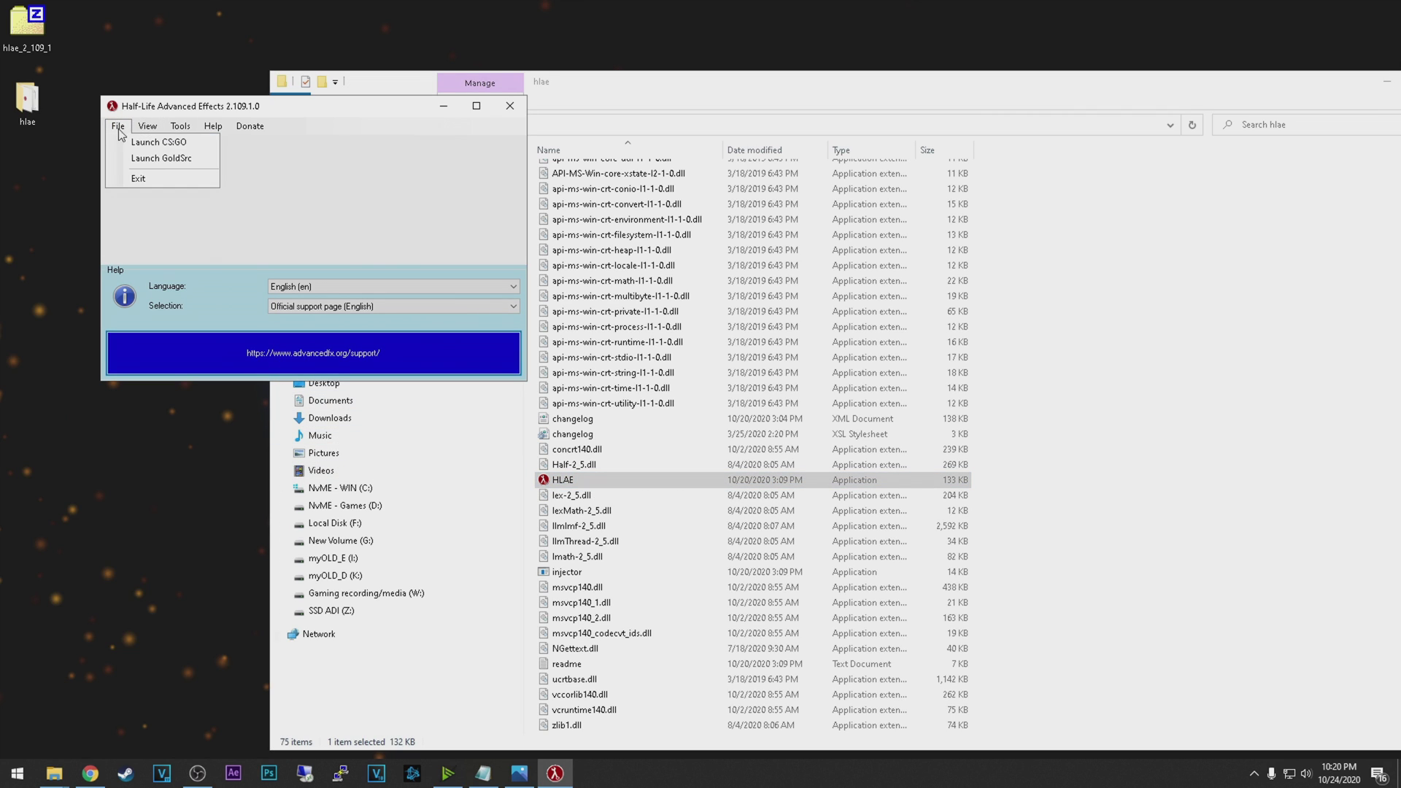
Open the Launch CS:GO dialog and check the csgo.exe path, 1920x1080 resolution and -console option
click(148, 144)
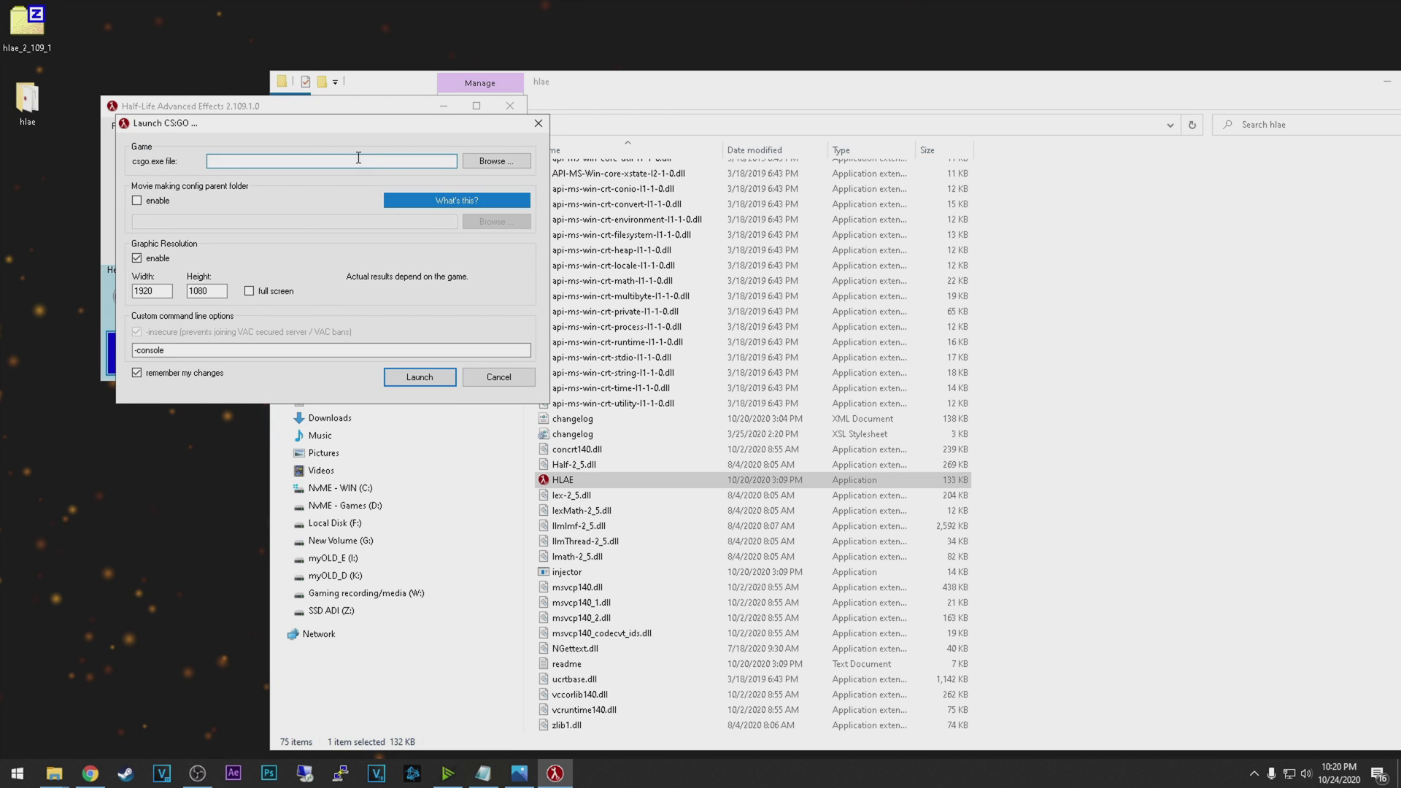
key(ctrl+a)
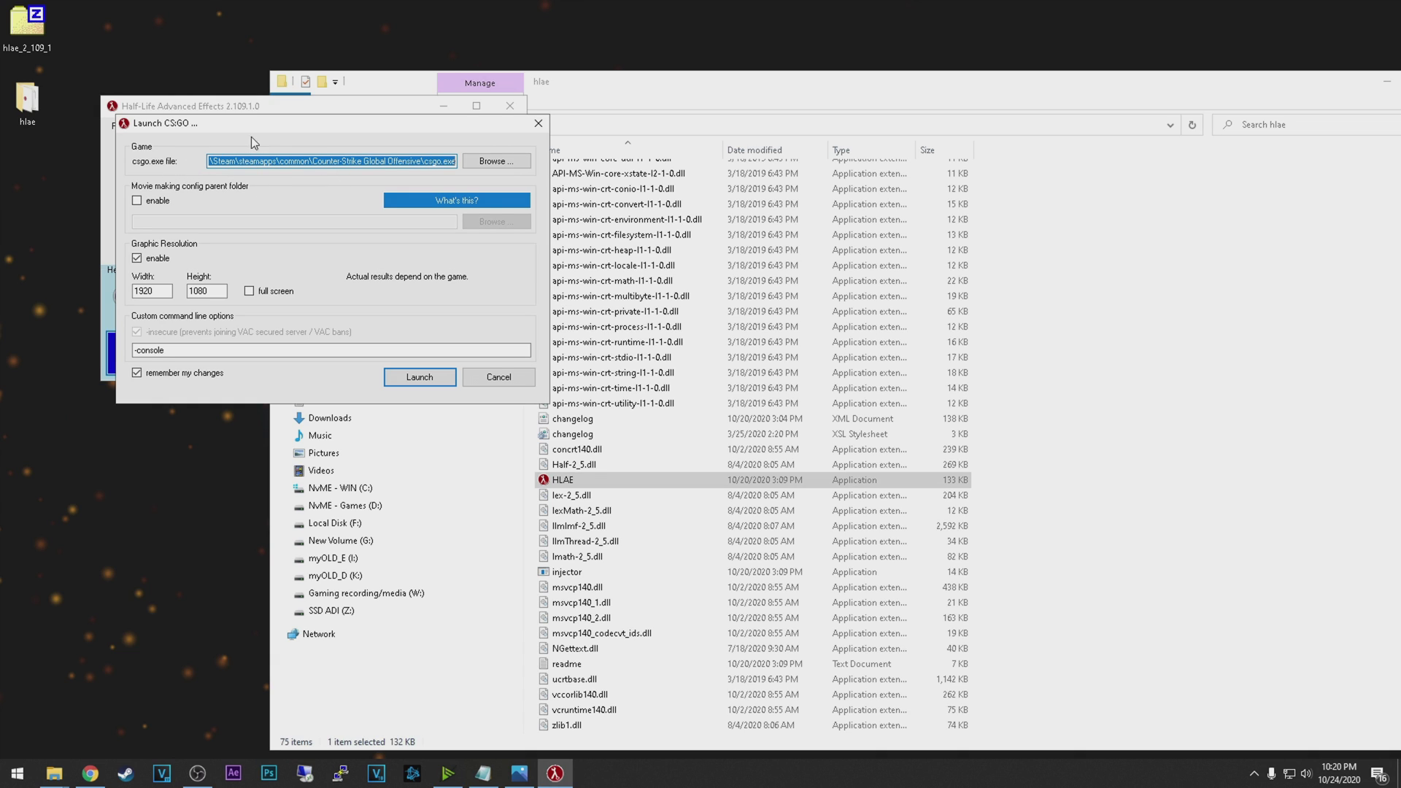
mouse_move(252, 125)
mouse_down()
mouse_move(237, 122)
mouse_move(257, 126)
mouse_up()
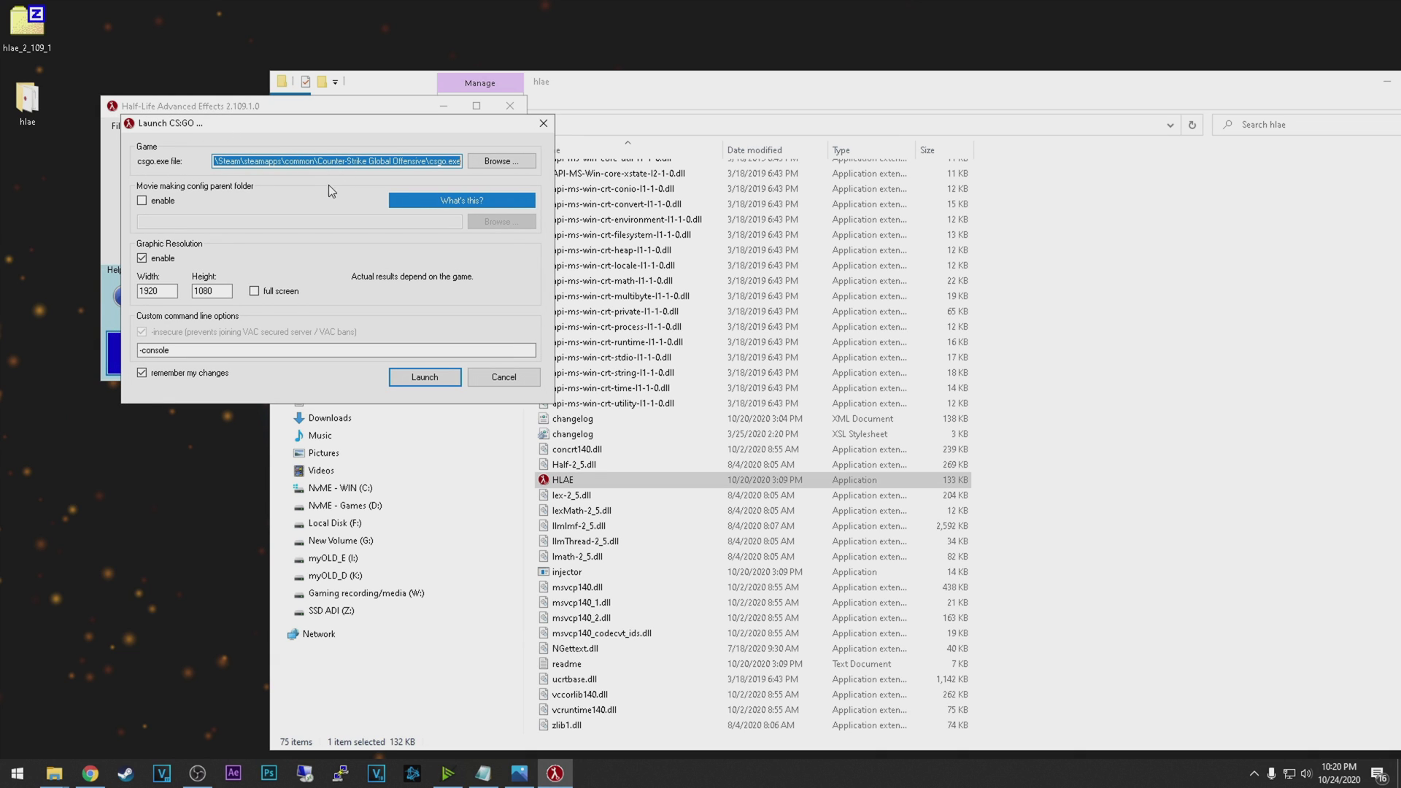
drag(342, 161, 213, 161)
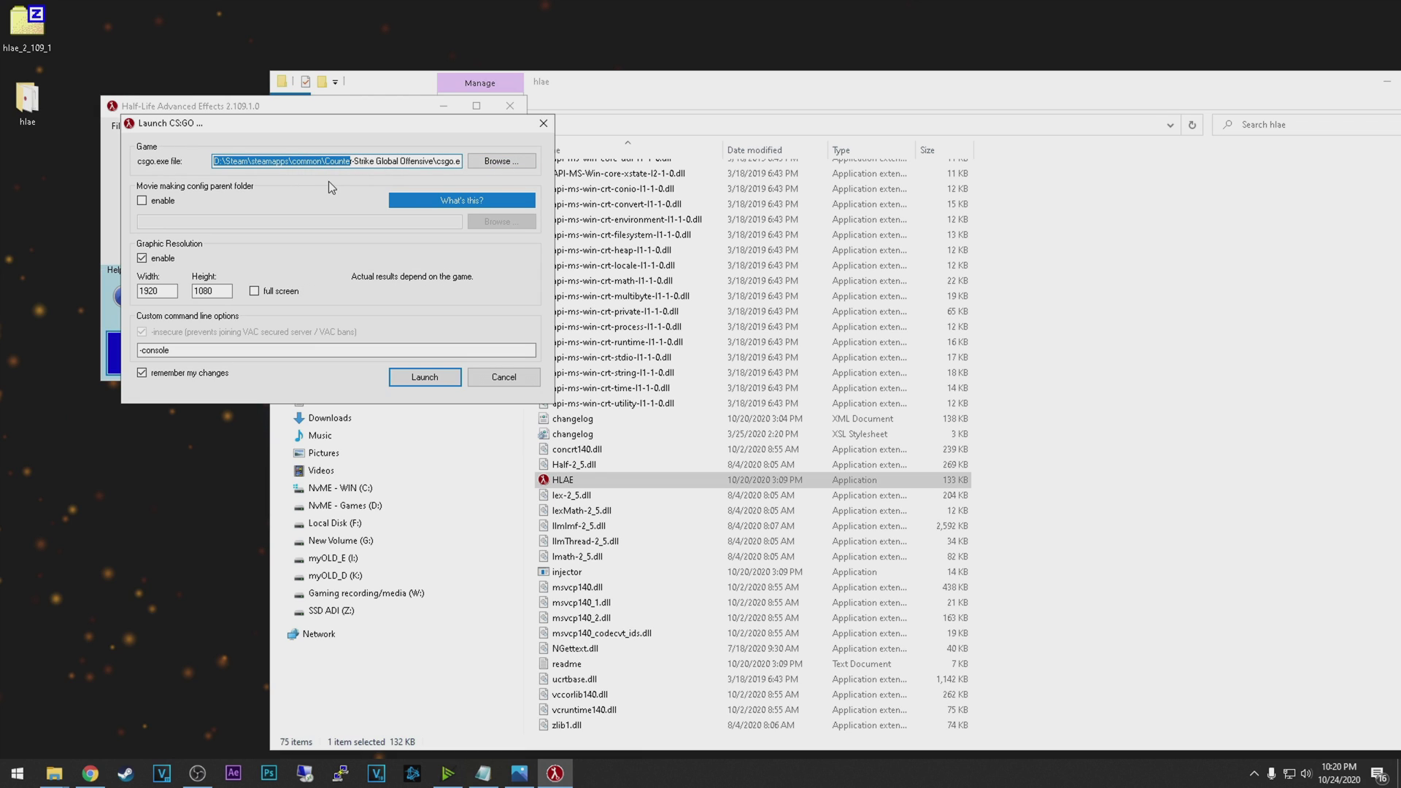
drag(340, 165, 496, 167)
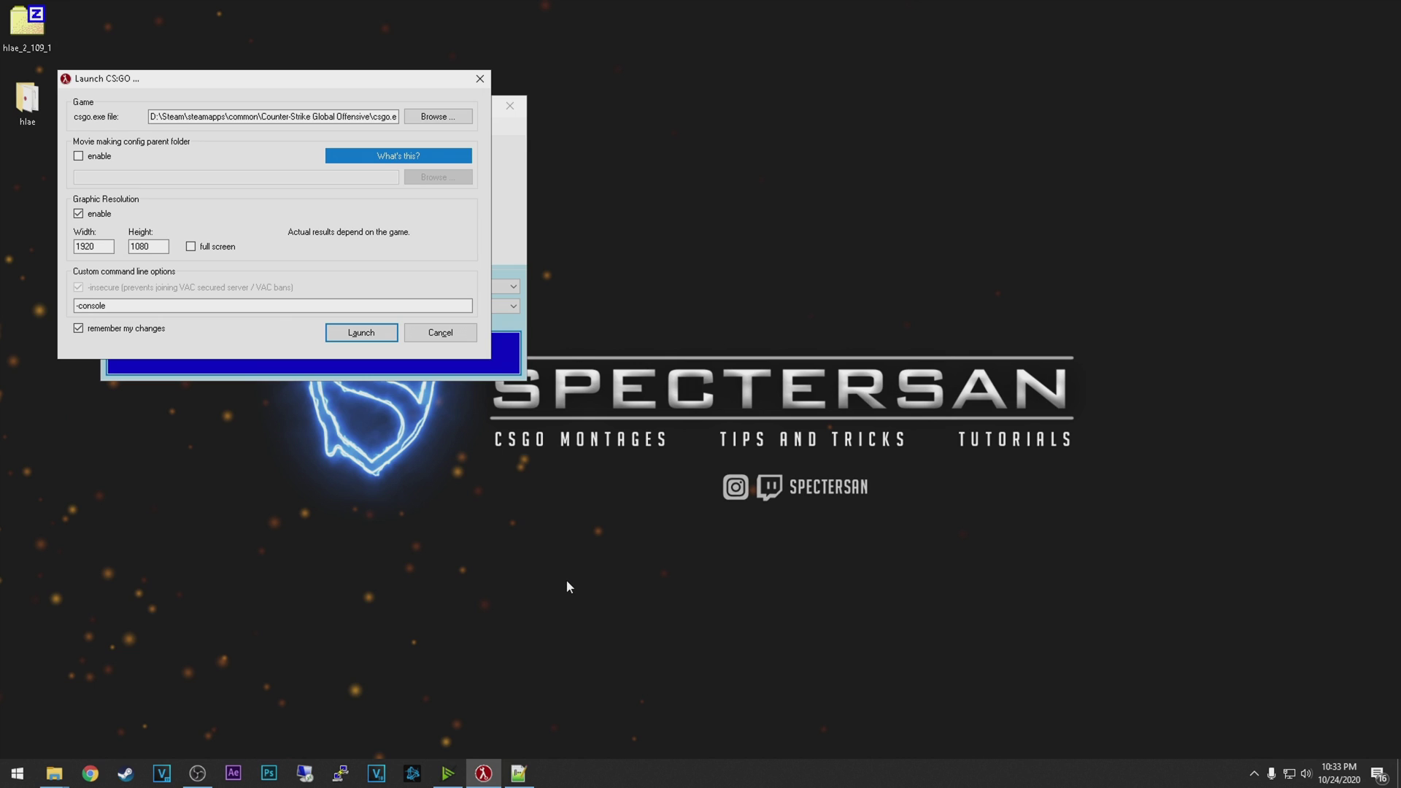
Insert blank lines in mm.cfg after sv_cheats 1, the campath bind, and cl_clock_correction 0
click(520, 772)
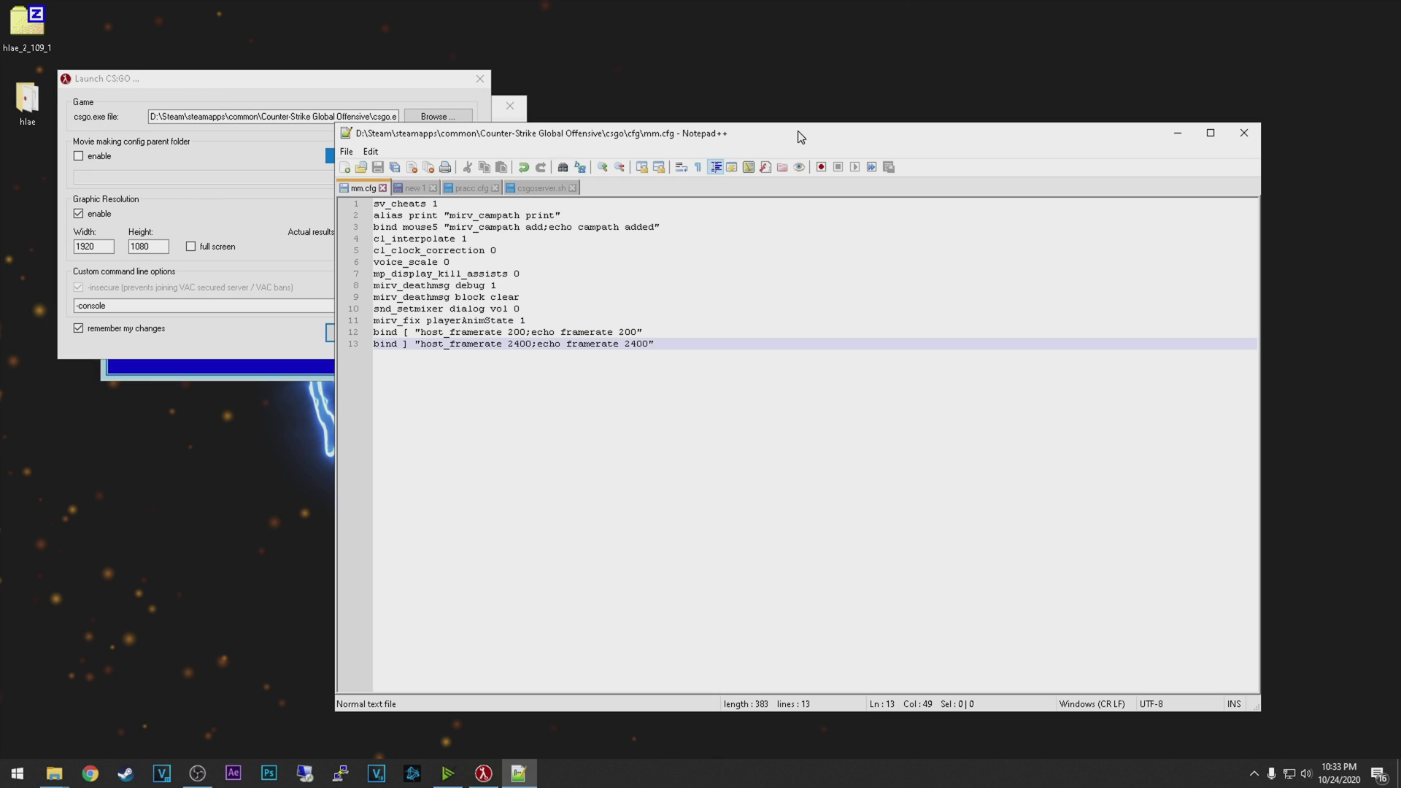
drag(801, 137, 726, 134)
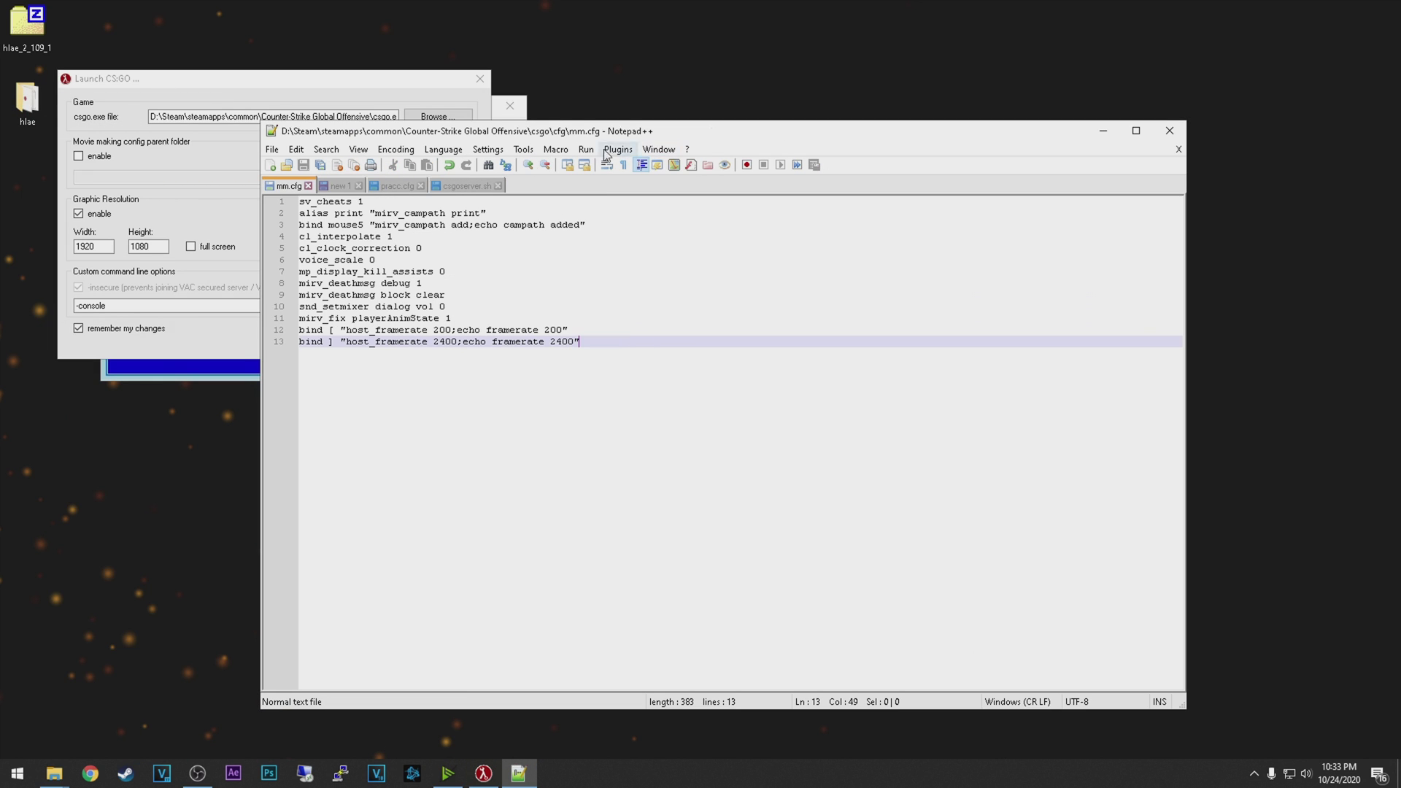
click(383, 204)
key(Return)
click(602, 236)
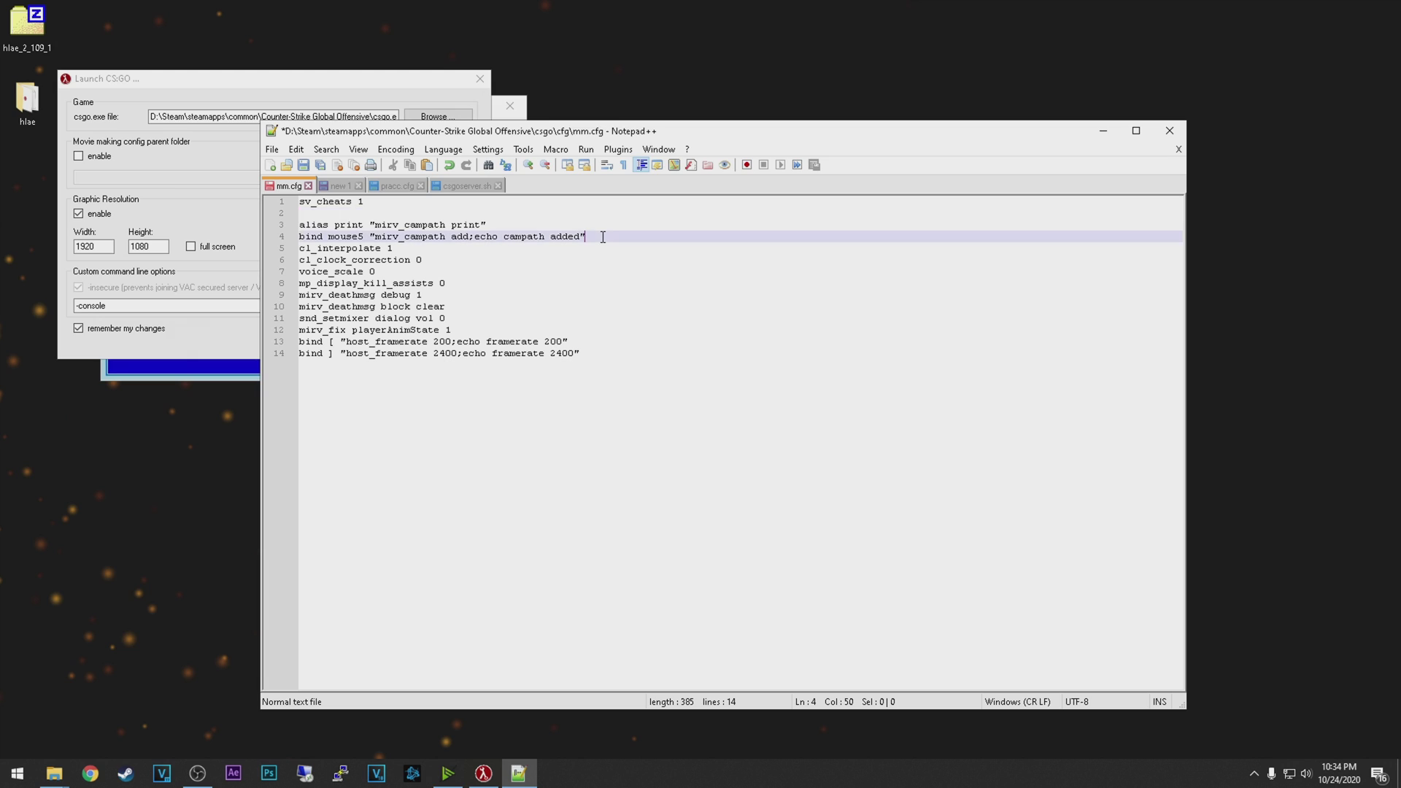
key(Return)
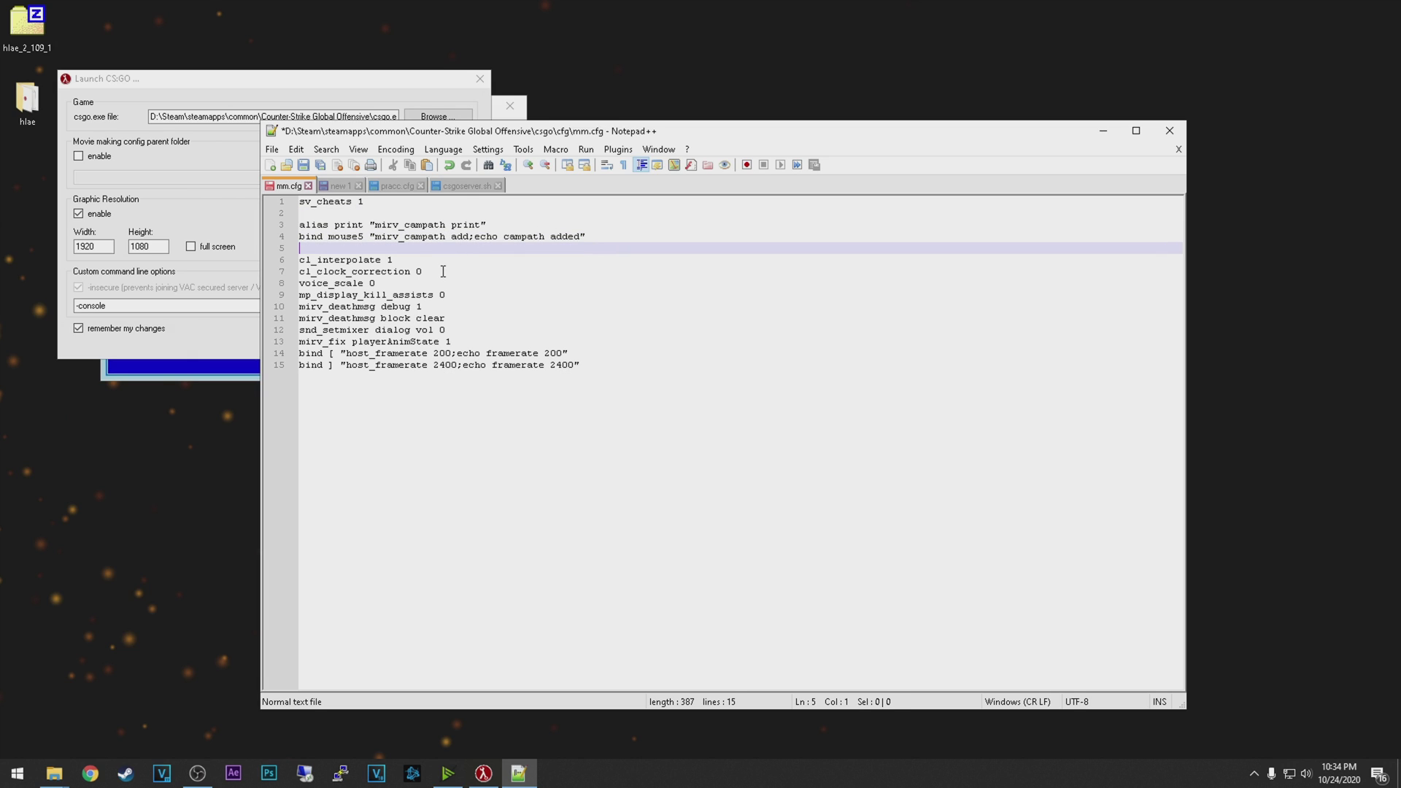
click(443, 271)
key(Return)
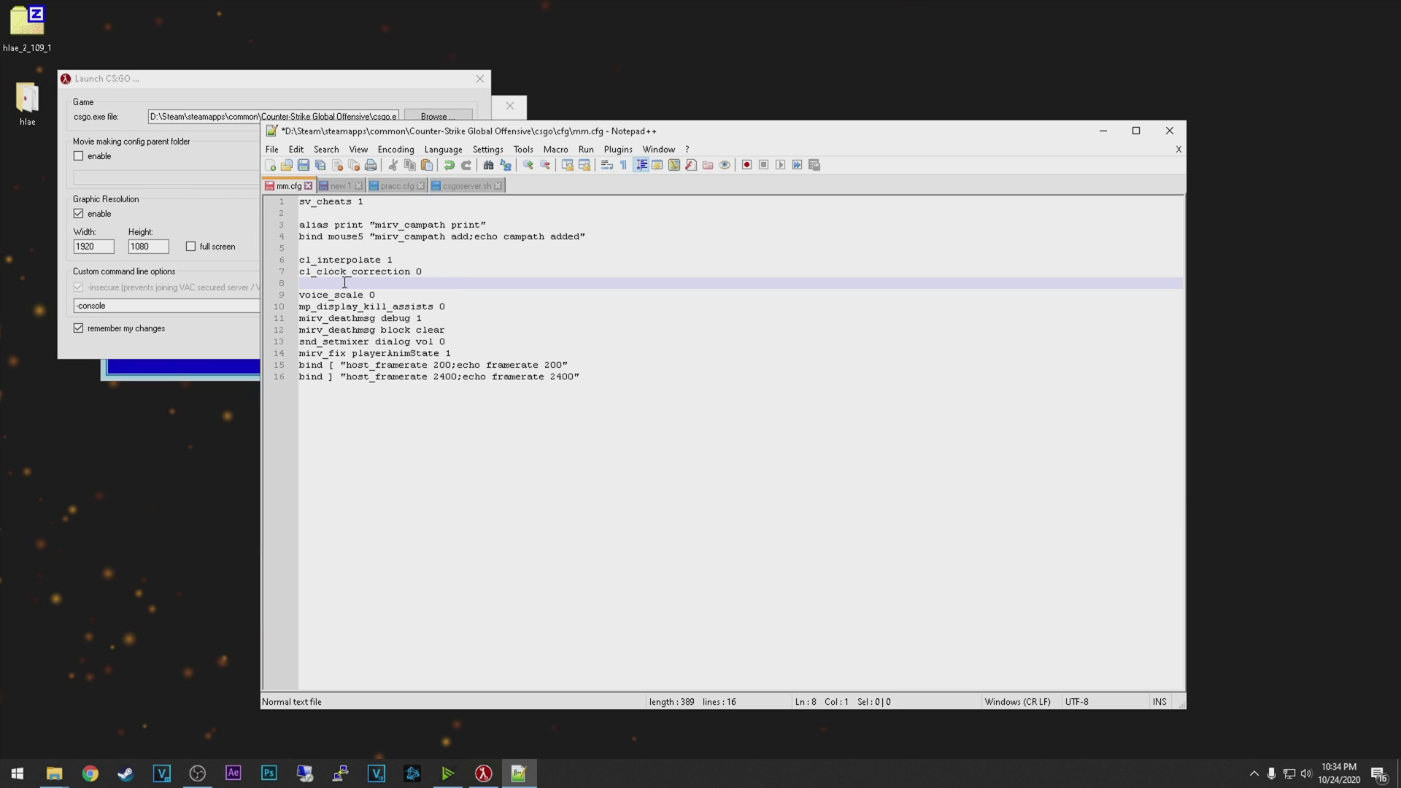
Highlight the voice_scale 0, mp_display_kill_assists value, and mirv_deathmsg lines to review them
drag(302, 294, 397, 294)
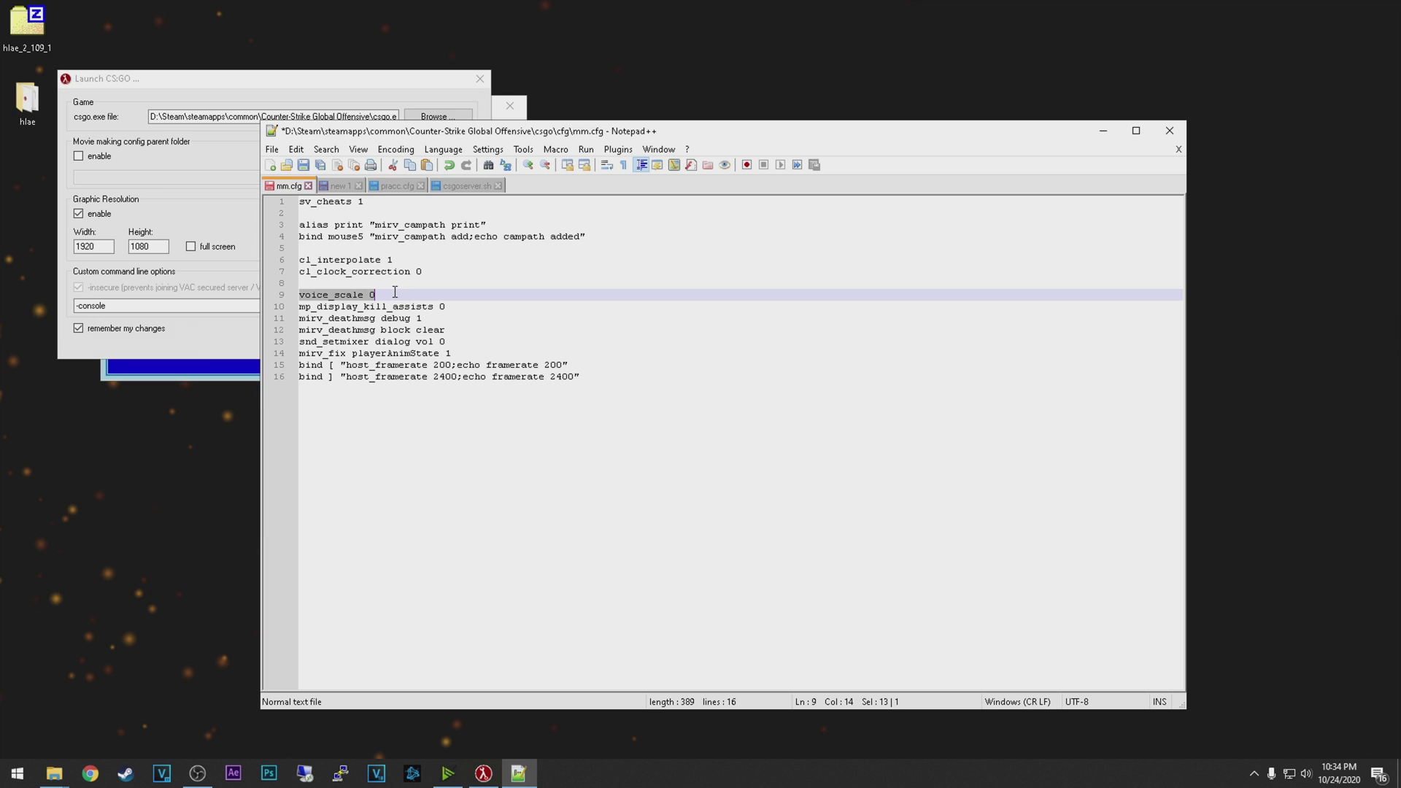
click(395, 292)
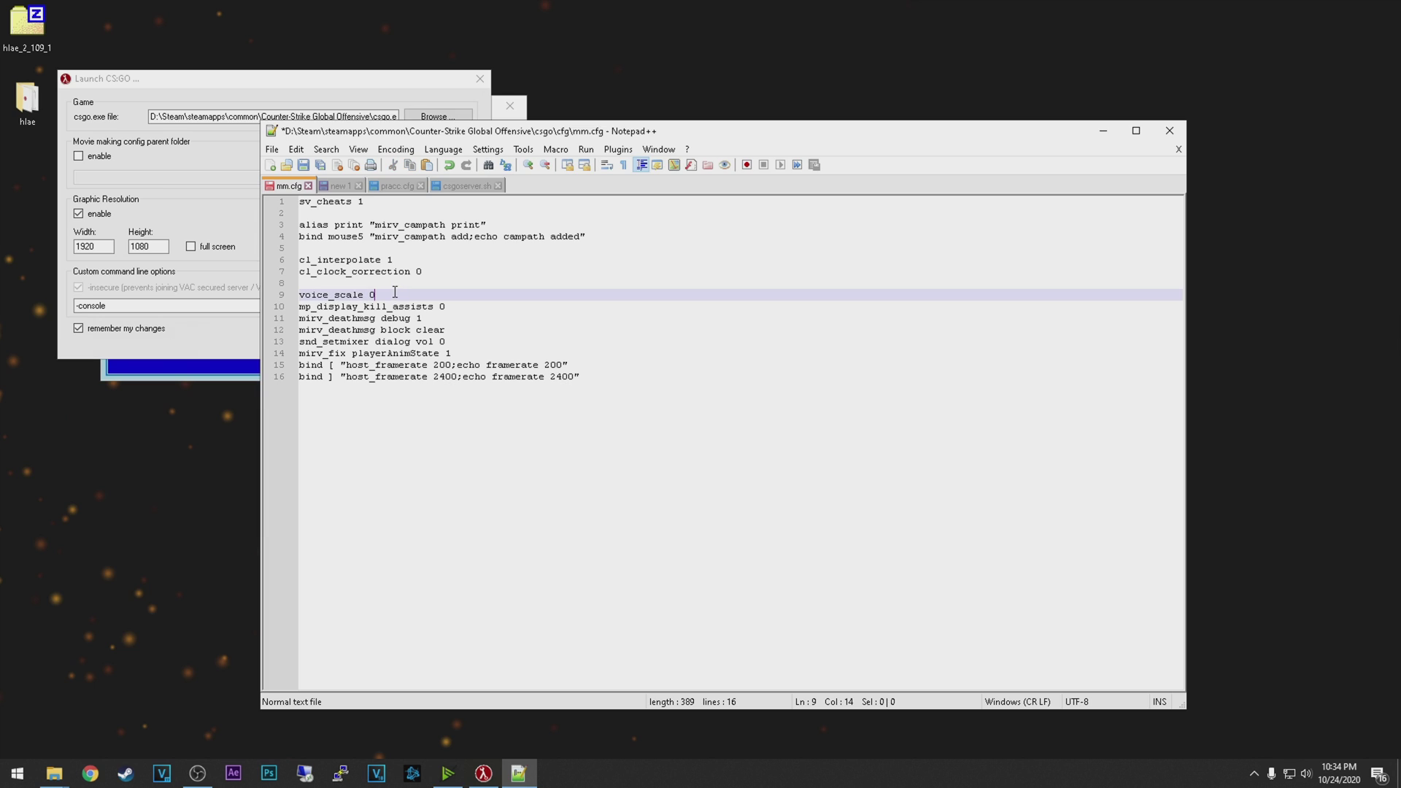
click(459, 306)
key(shift+Left)
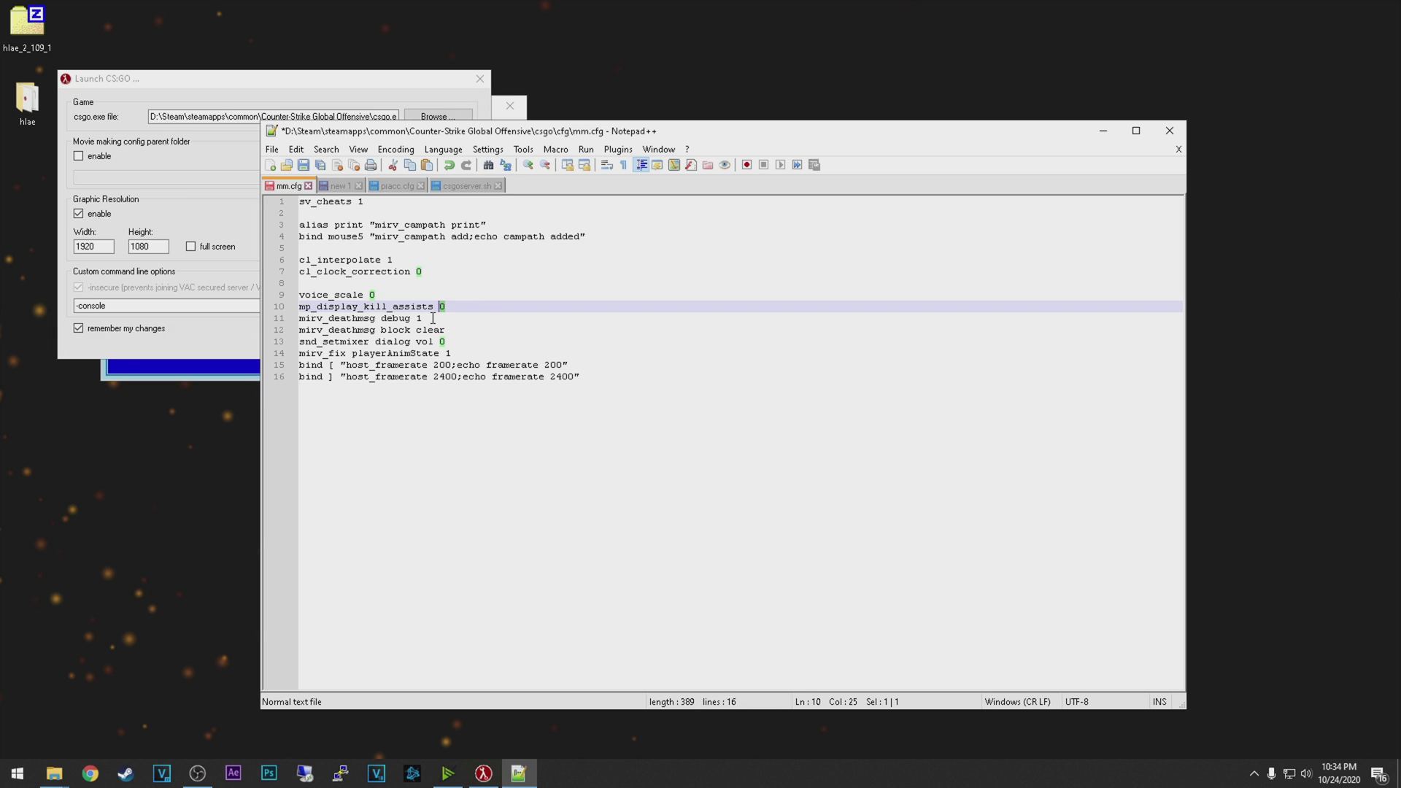
drag(453, 330, 300, 318)
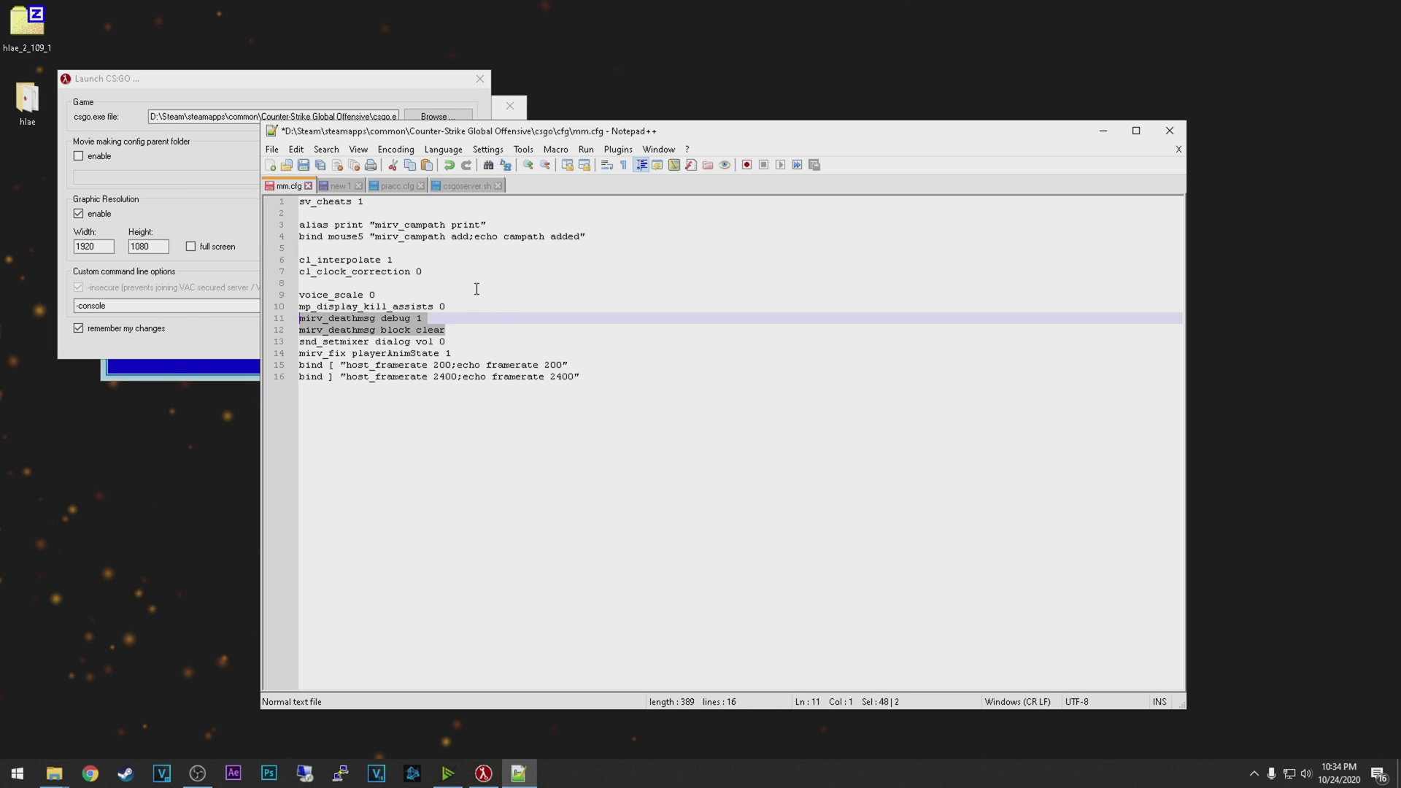
Add a blank line after the mirv_deathmsg commands, before snd_setmixer dialog vol 0
click(460, 330)
key(Return)
drag(452, 353, 293, 358)
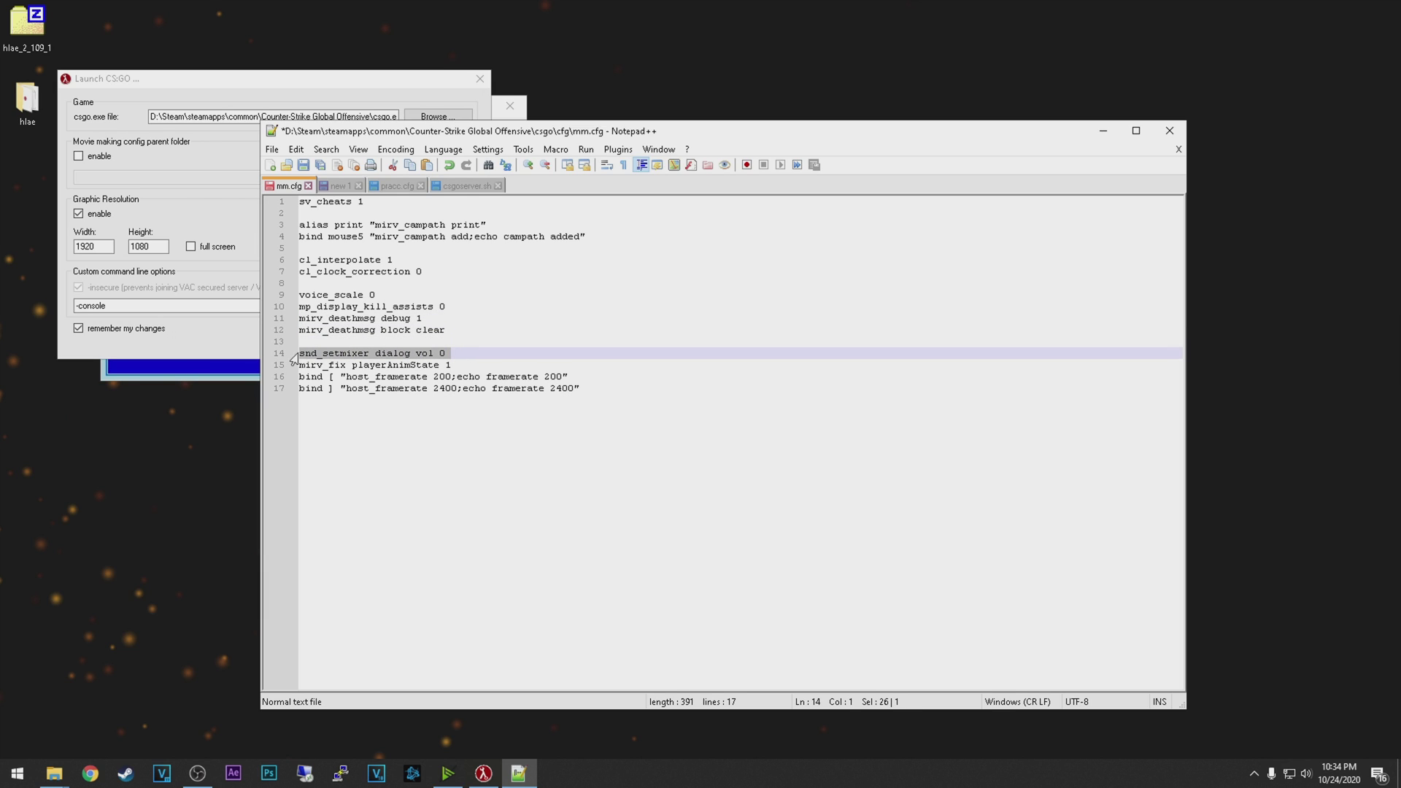
click(471, 351)
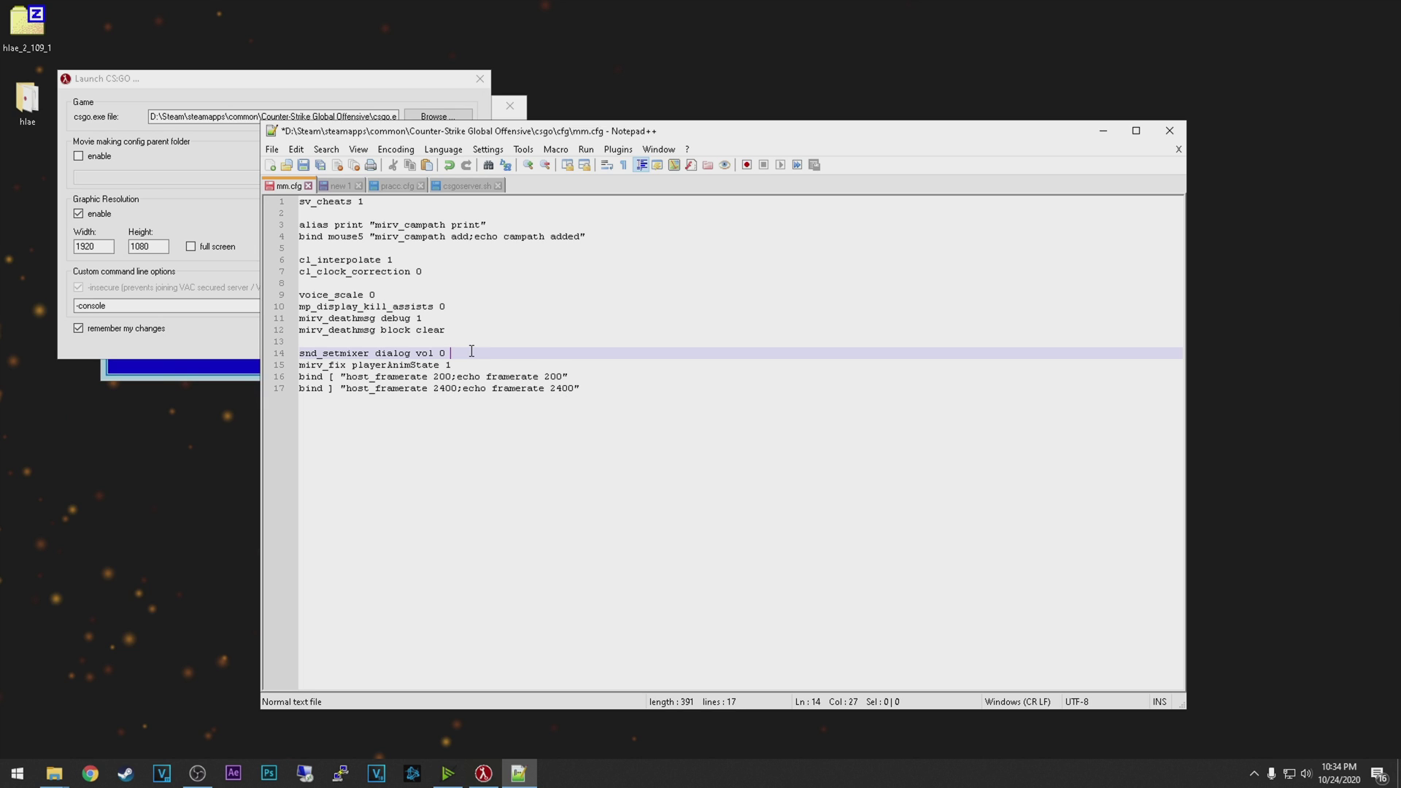
key(shift+Home)
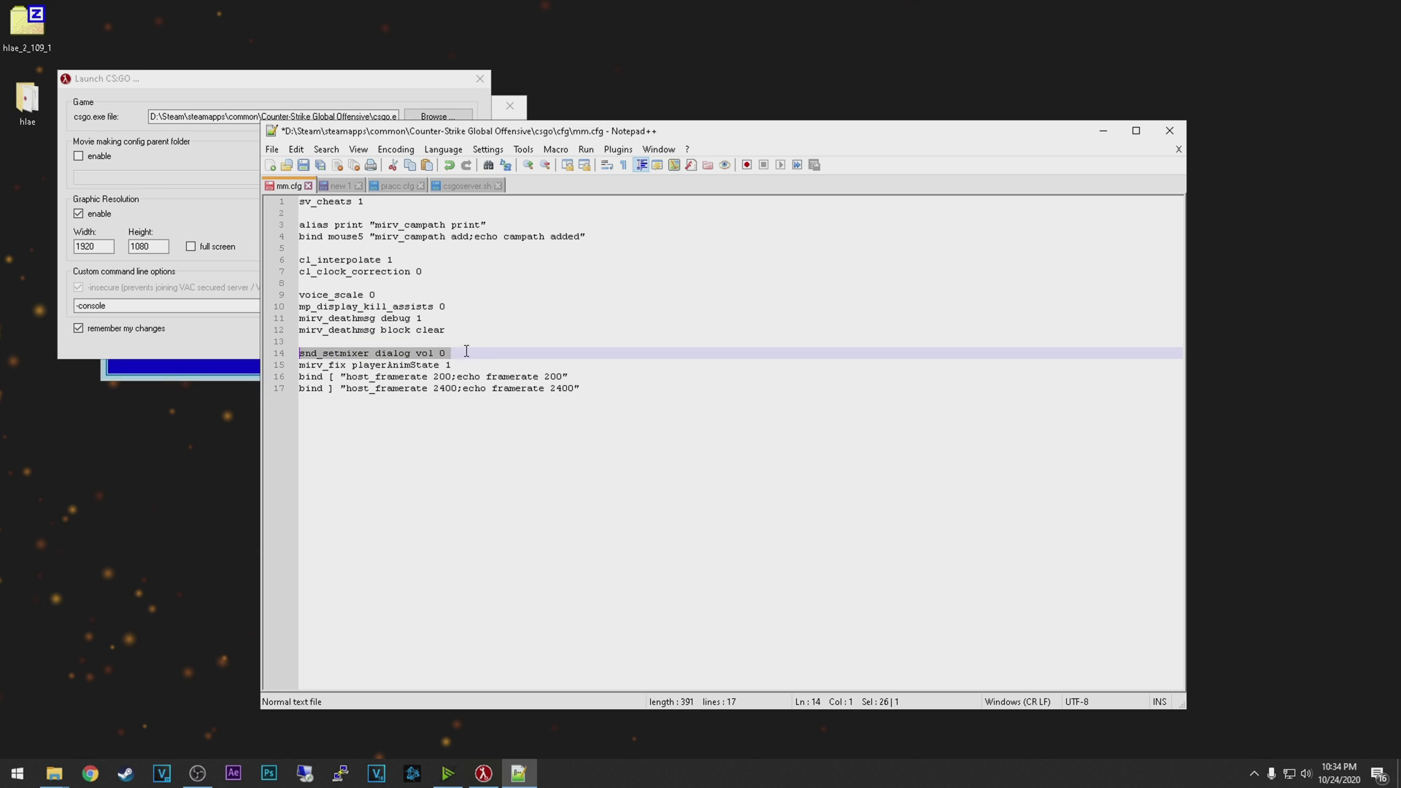
Add a blank line after mirv_fix playerAnimState 1, before the host_framerate binds, and review the file
drag(467, 365, 294, 365)
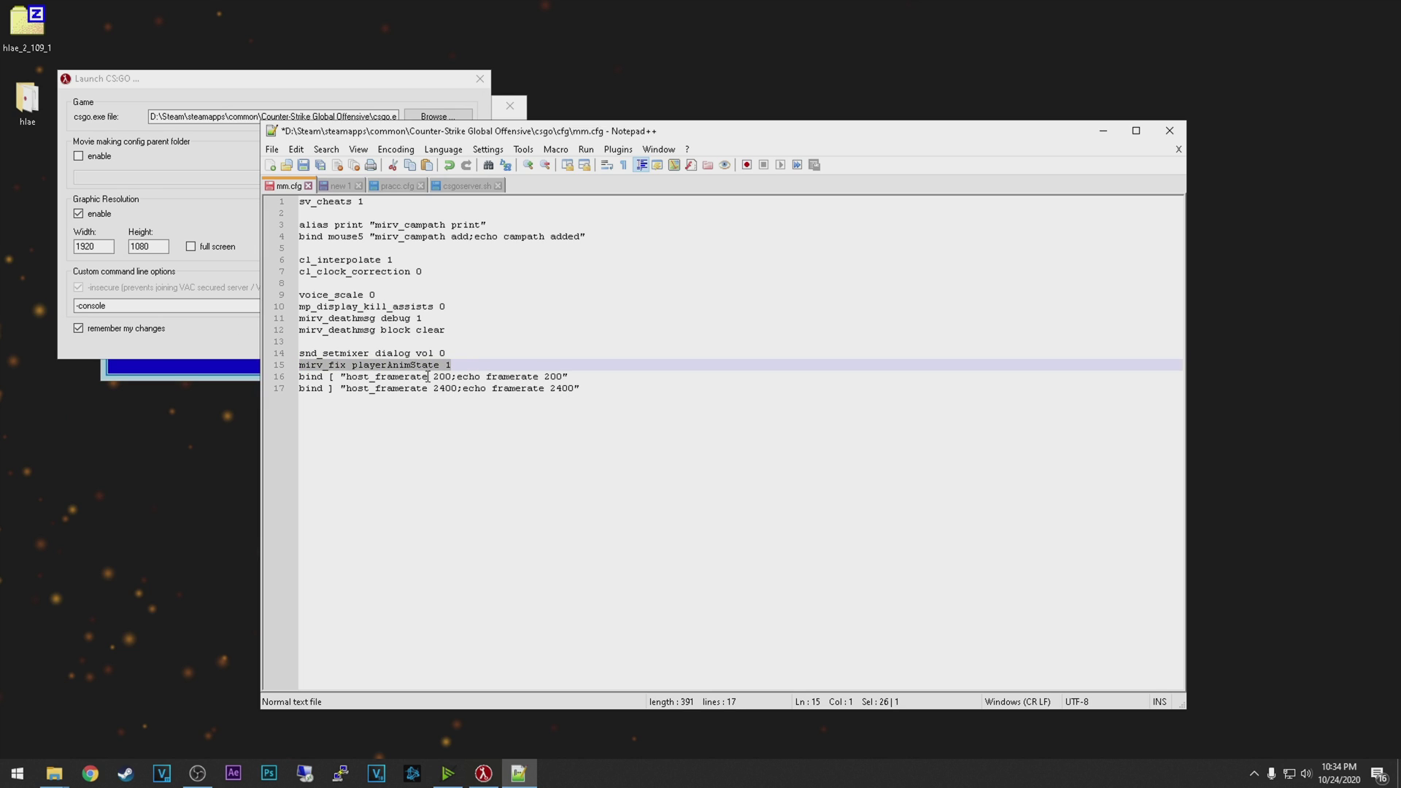
click(467, 365)
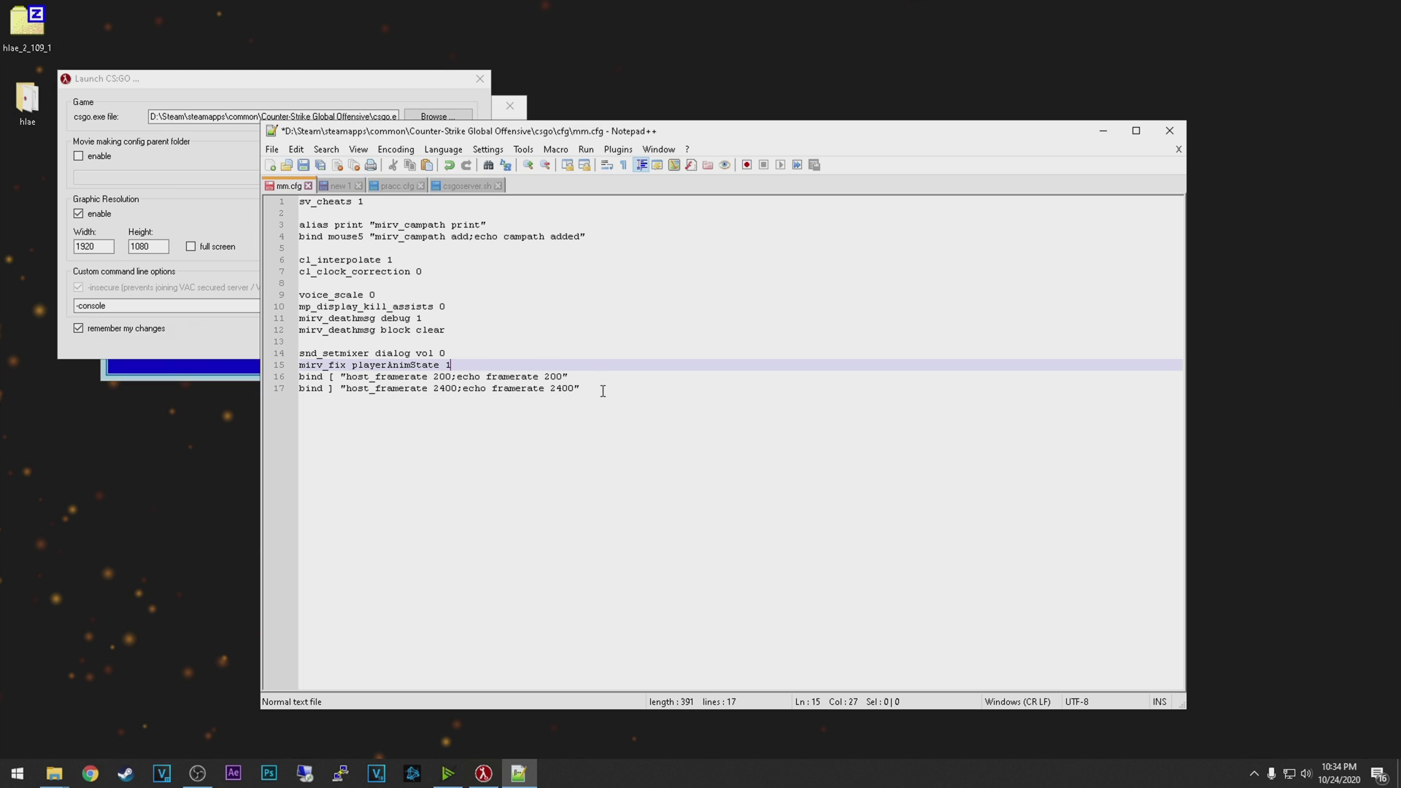
drag(605, 387, 300, 377)
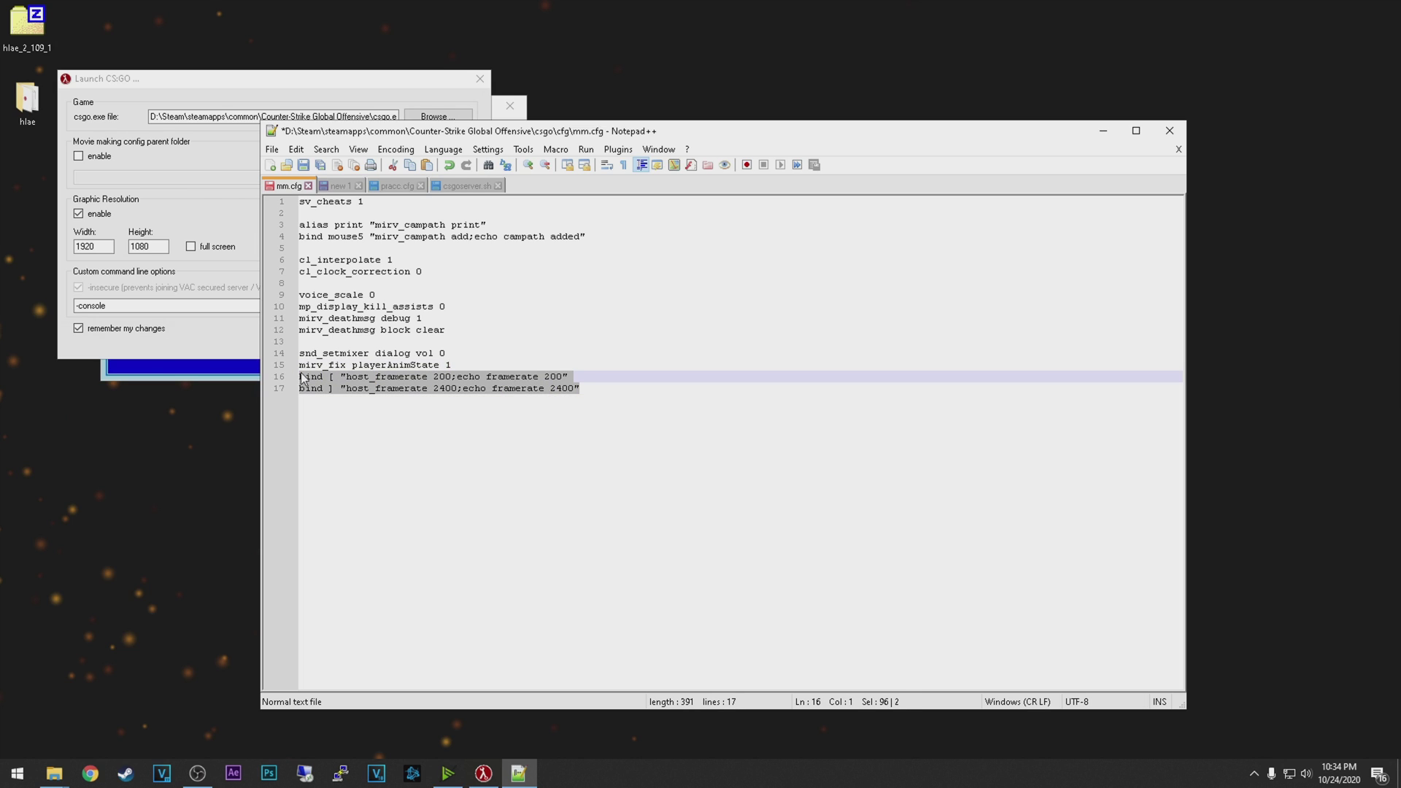
click(464, 365)
key(Return)
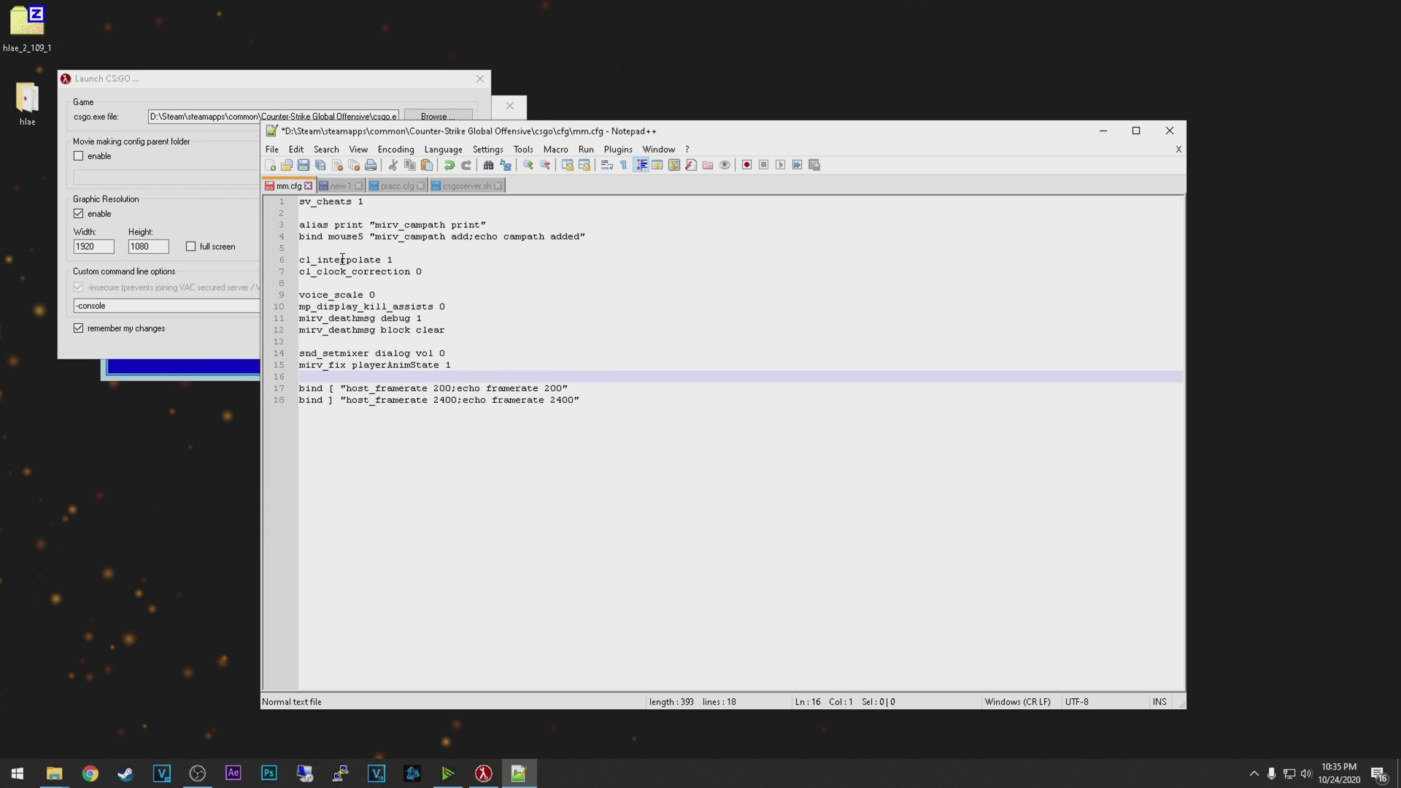
drag(609, 403, 290, 208)
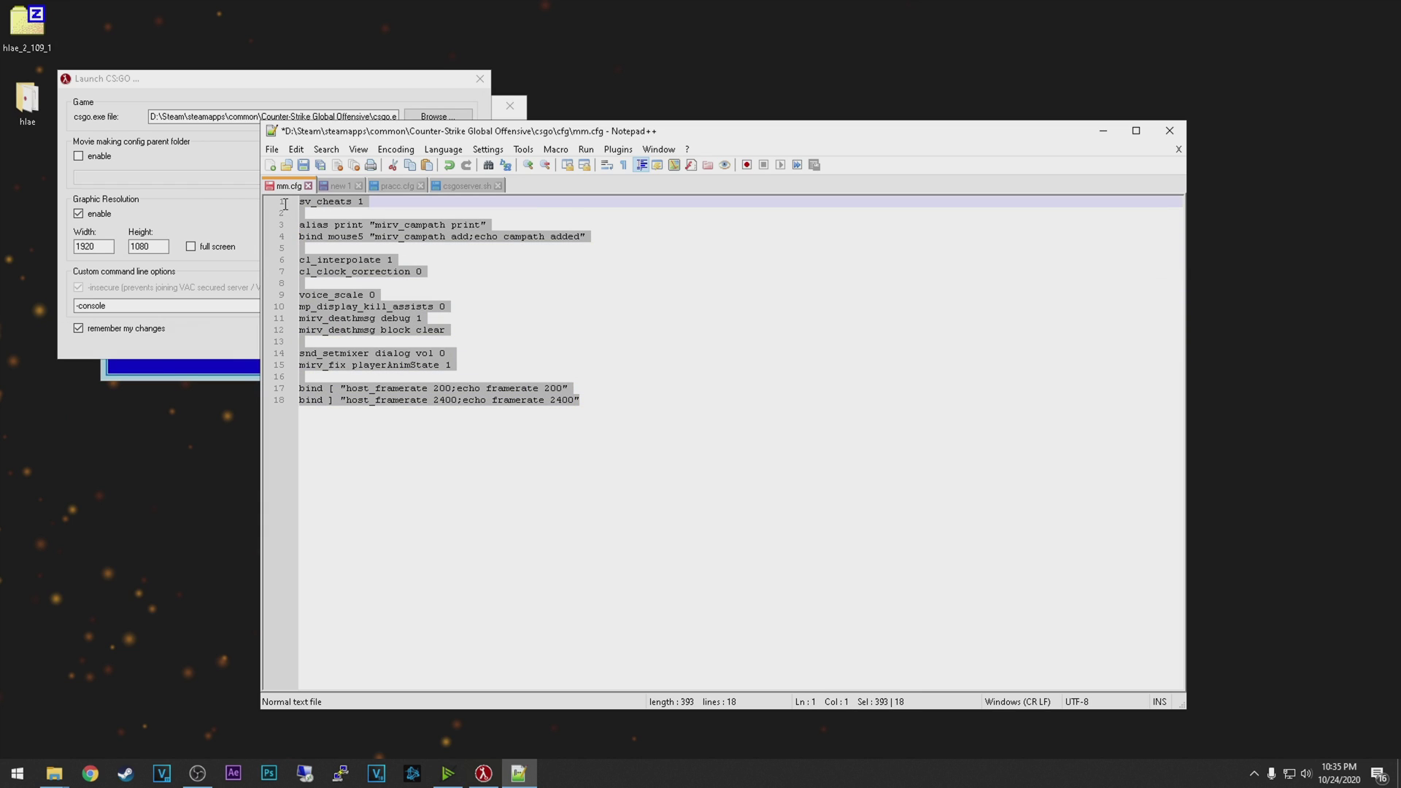
click(554, 334)
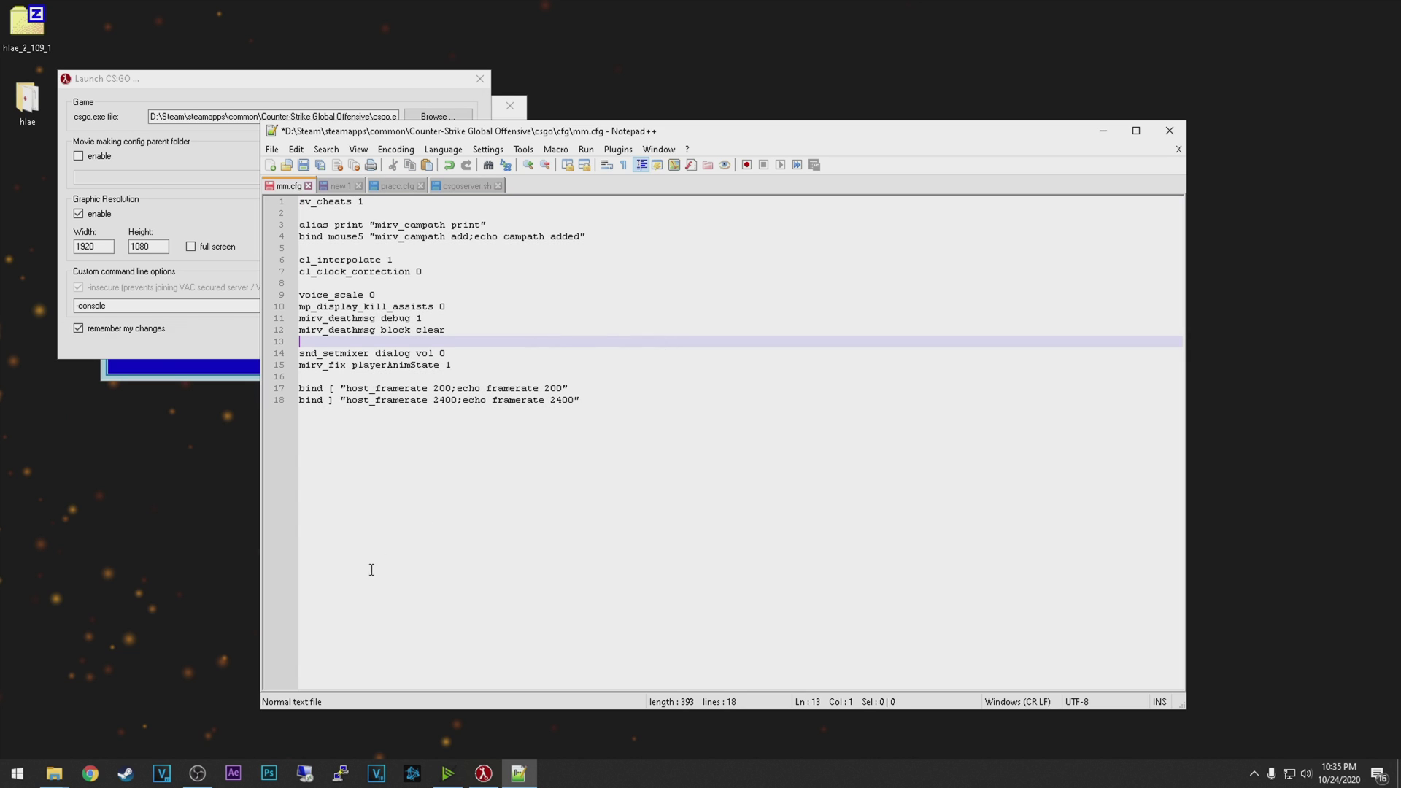
Bring the csgo cfg folder window forward and open mm.cfg from it
mouse_move(62, 779)
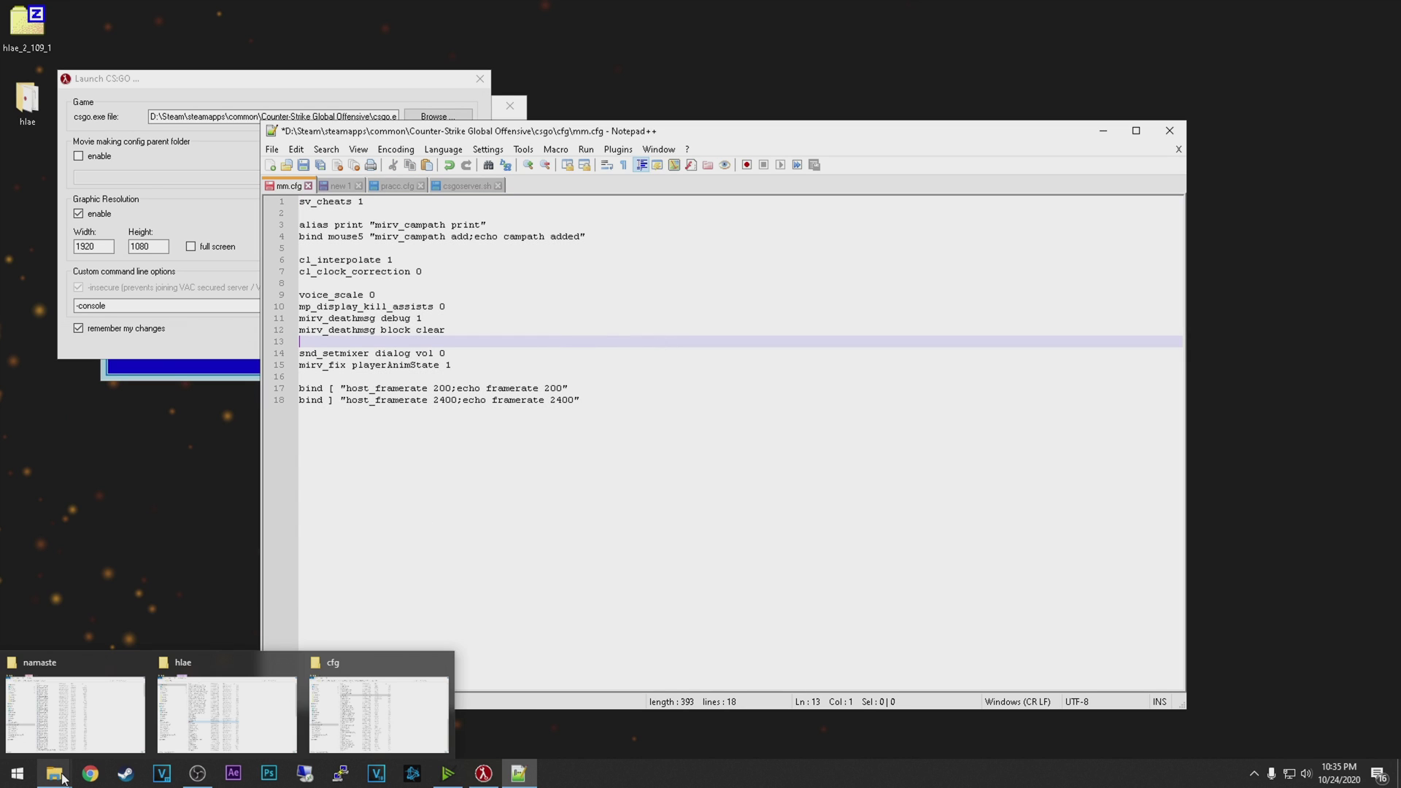
click(406, 706)
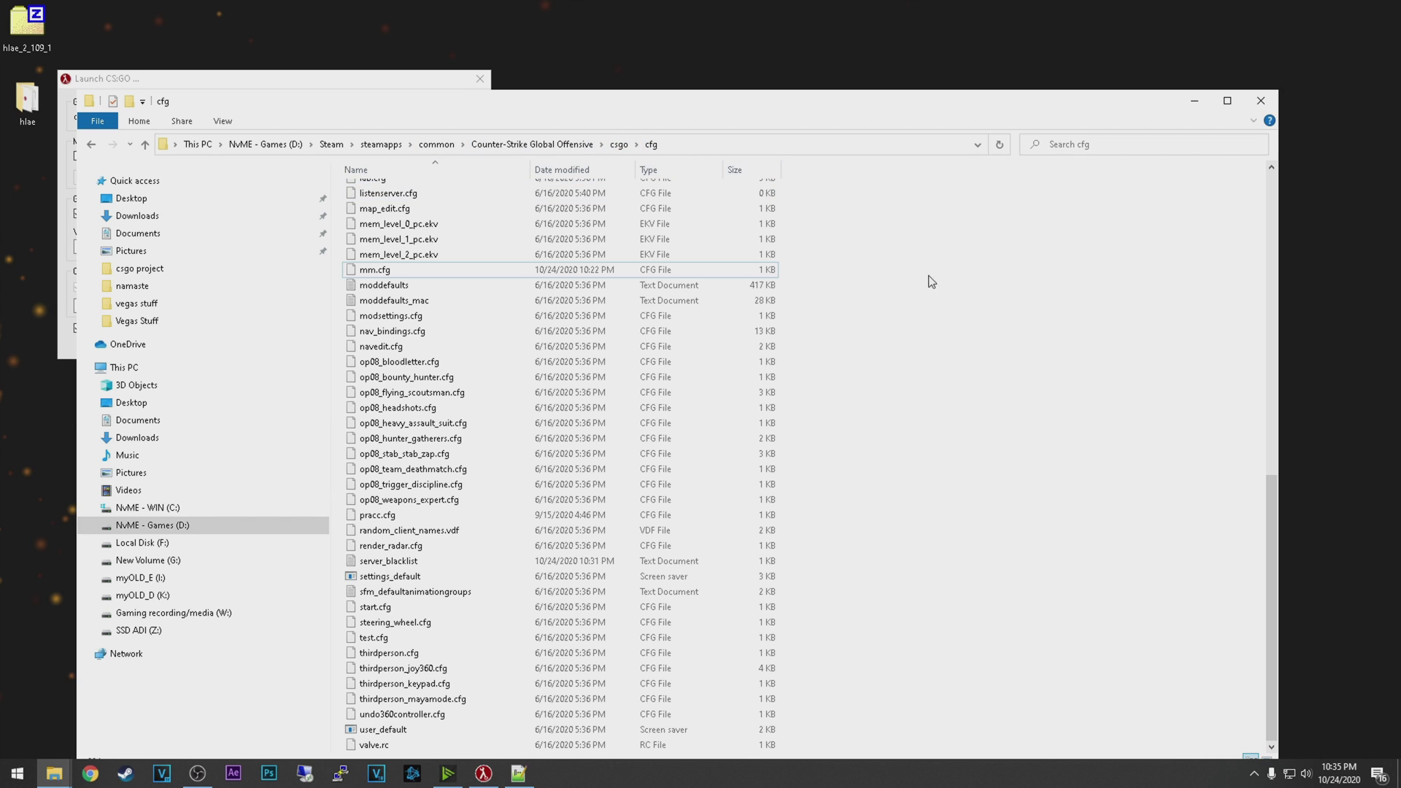
click(376, 270)
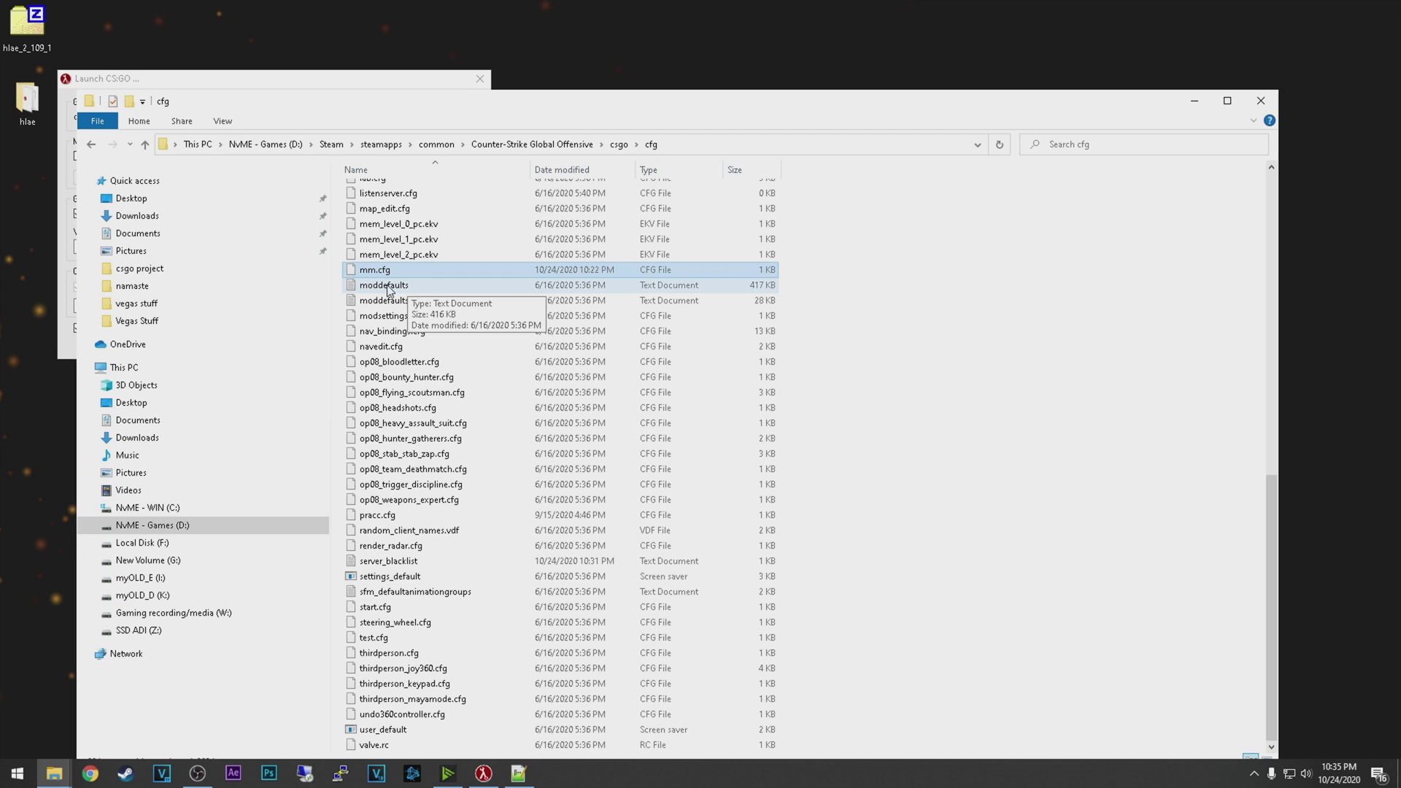
double_click(399, 273)
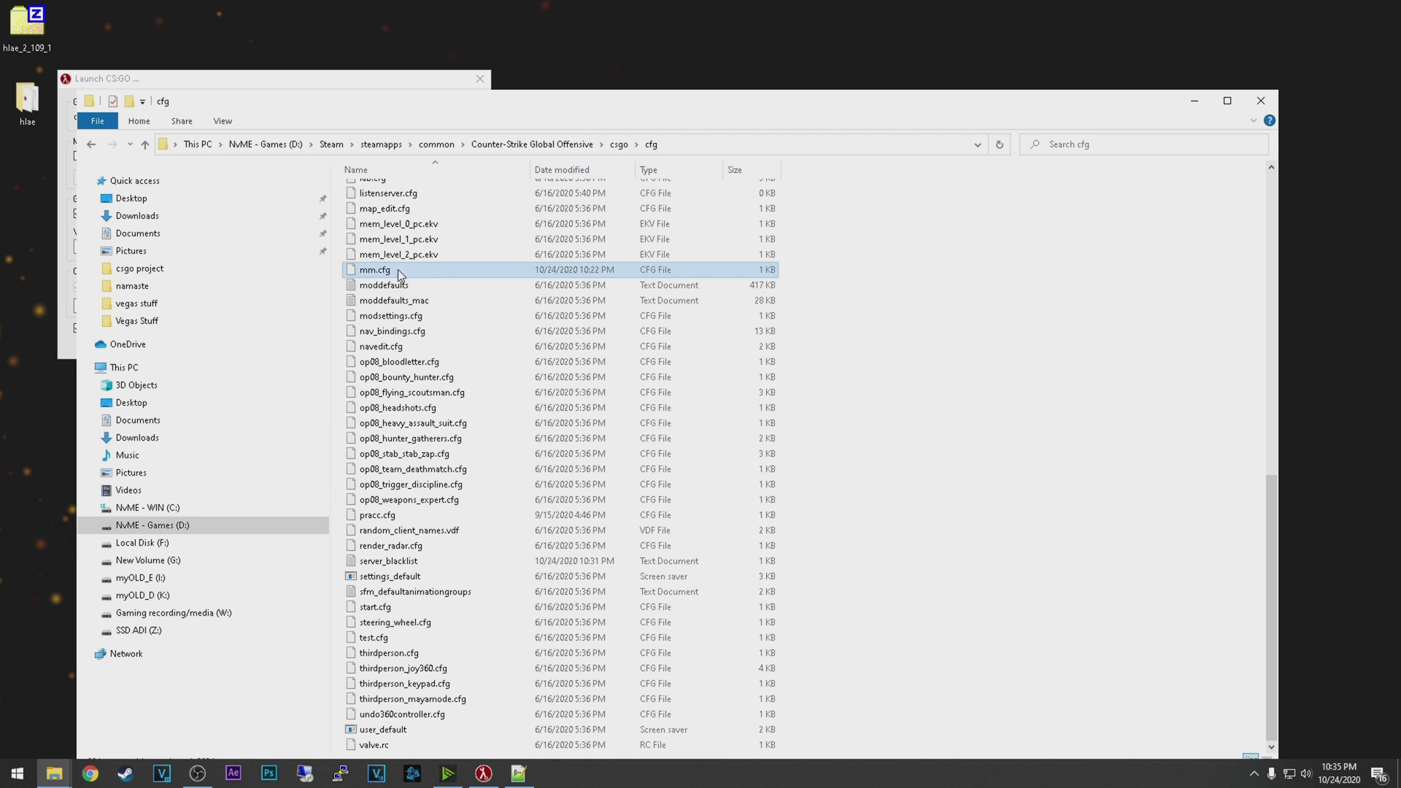